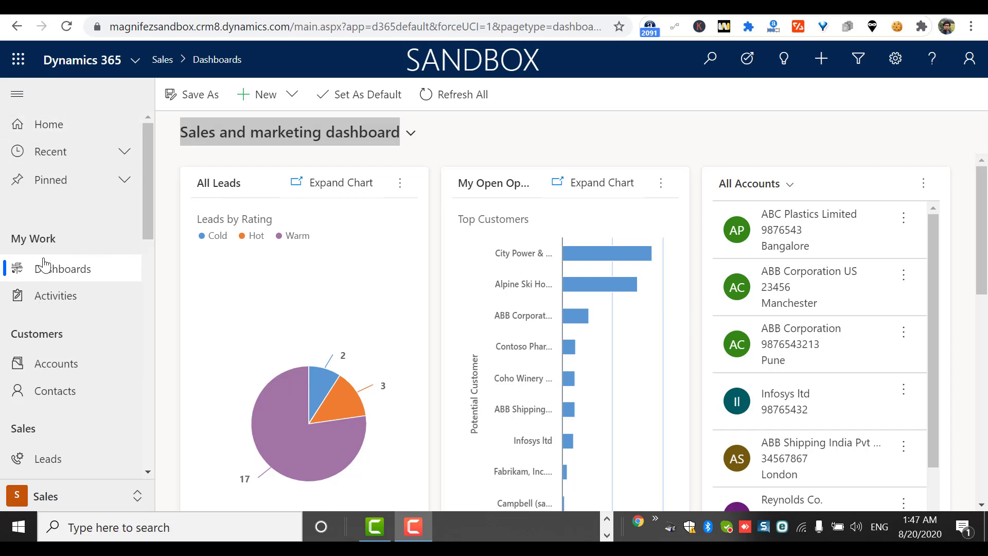
Step: Switch to the Service area and look at the system dashboards offered there
{"action": "left_click", "coordinate": [93, 495]}
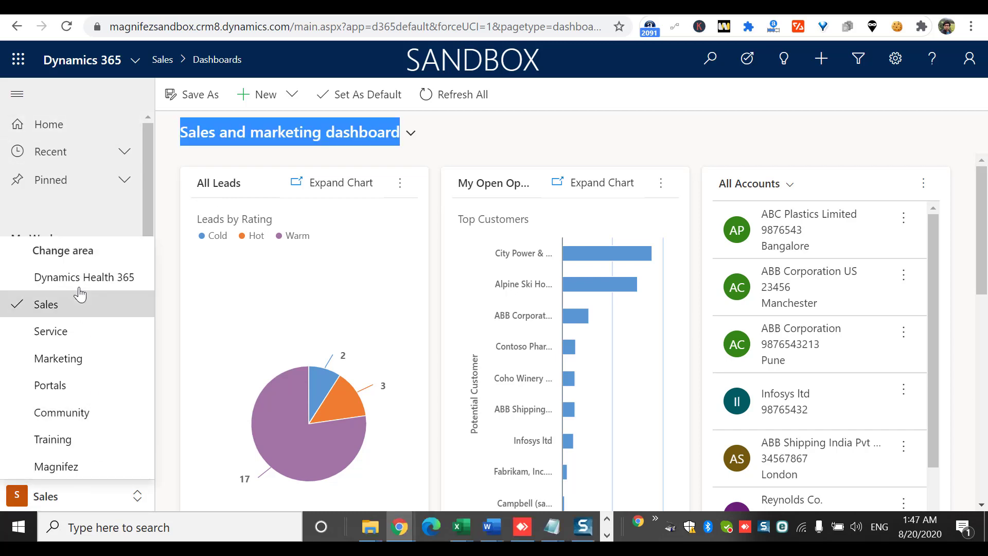
{"action": "left_click", "coordinate": [89, 338]}
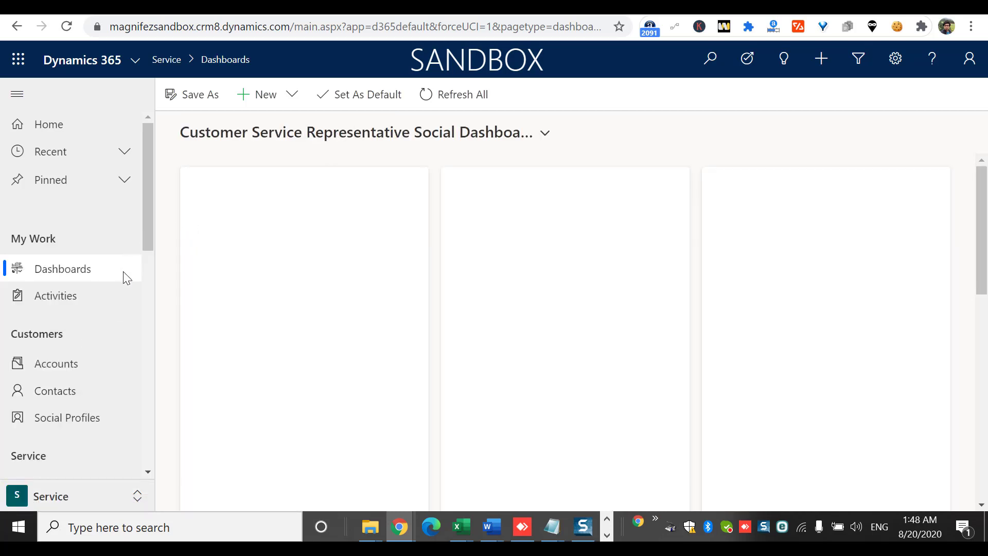
{"action": "left_click", "coordinate": [543, 134]}
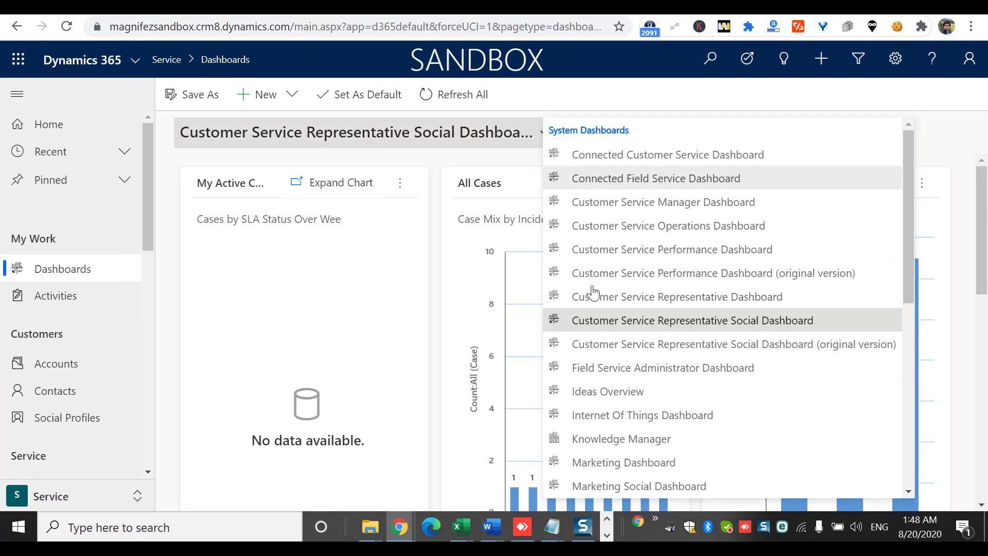
{"action": "left_click", "coordinate": [640, 116]}
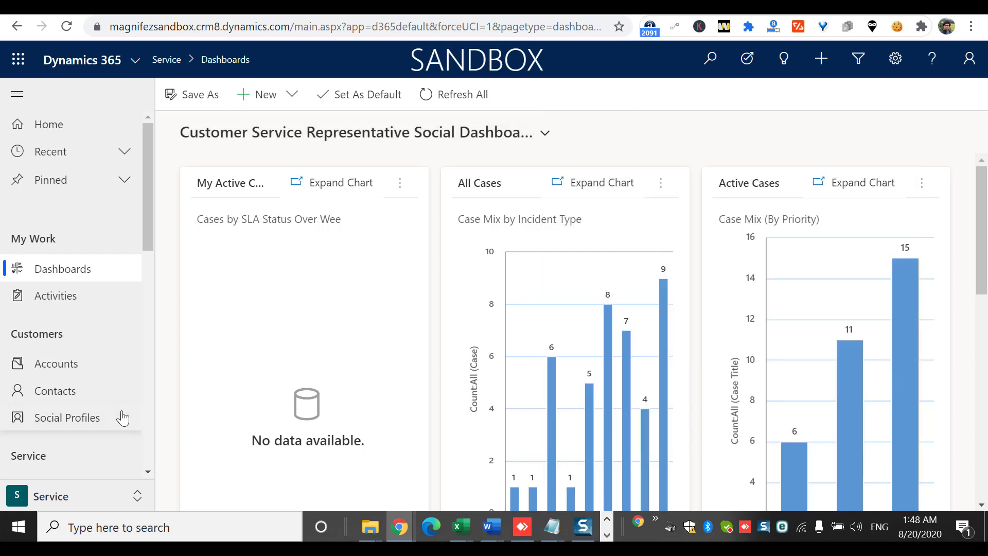
Step: Return to the Sales area and look at the dashboards available for it
{"action": "left_click", "coordinate": [90, 497]}
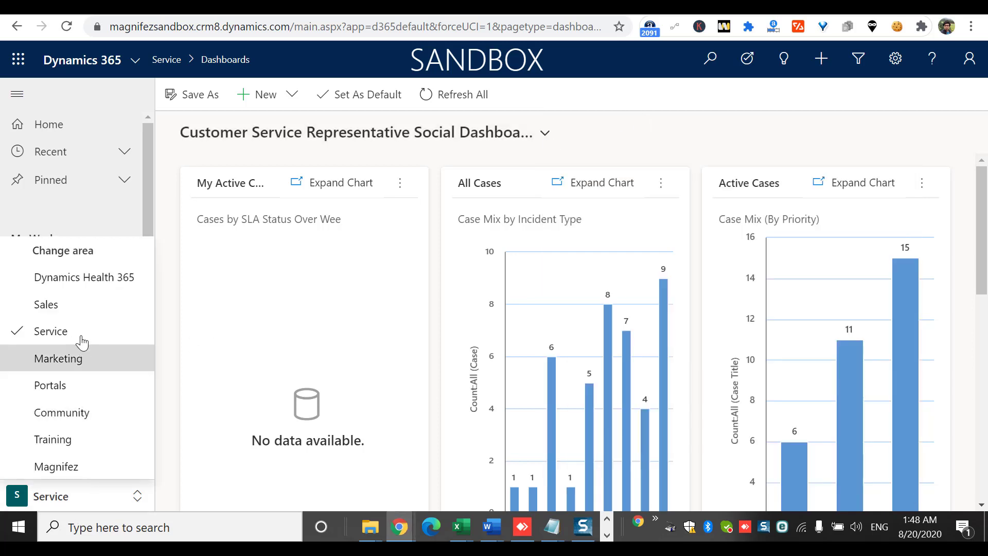
{"action": "left_click", "coordinate": [76, 310]}
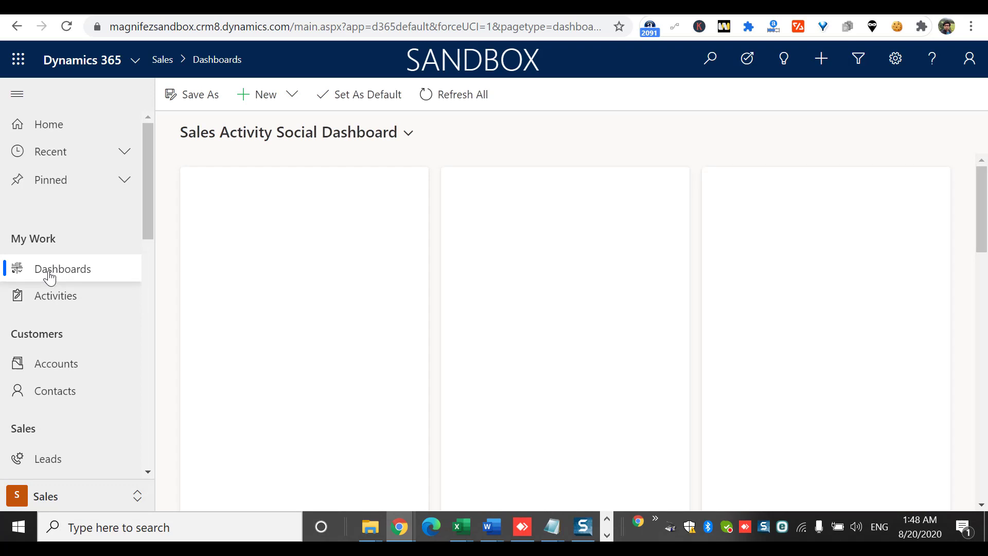
{"action": "left_click", "coordinate": [407, 133]}
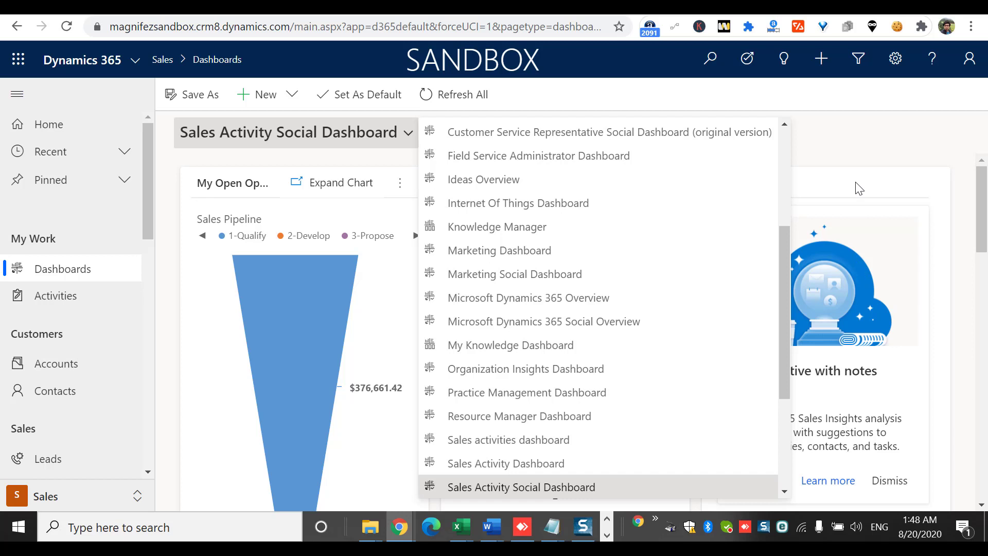
{"action": "left_click", "coordinate": [884, 143]}
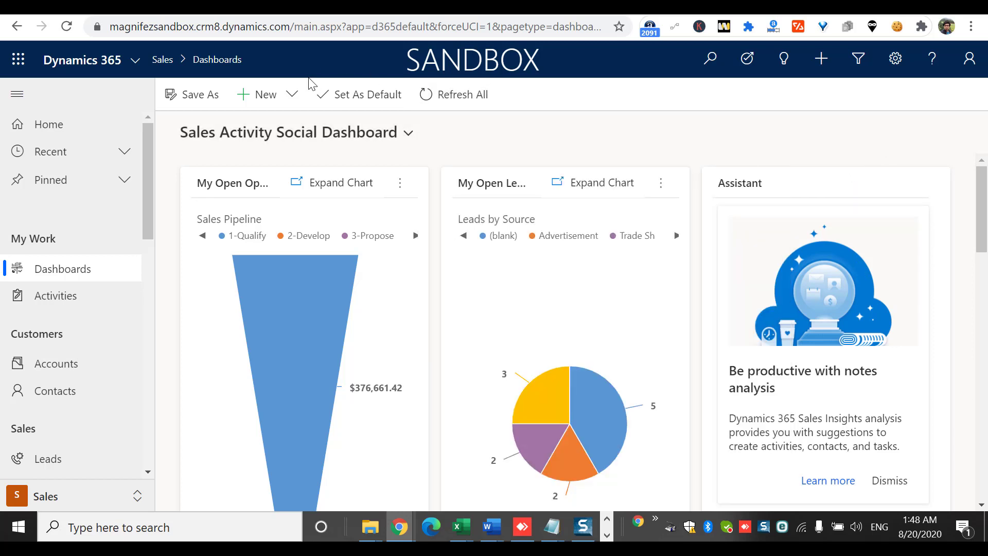
Step: Check which types of new dashboard can be created and look over the Sales Activity Social Dashboard's components
{"action": "left_click", "coordinate": [293, 95]}
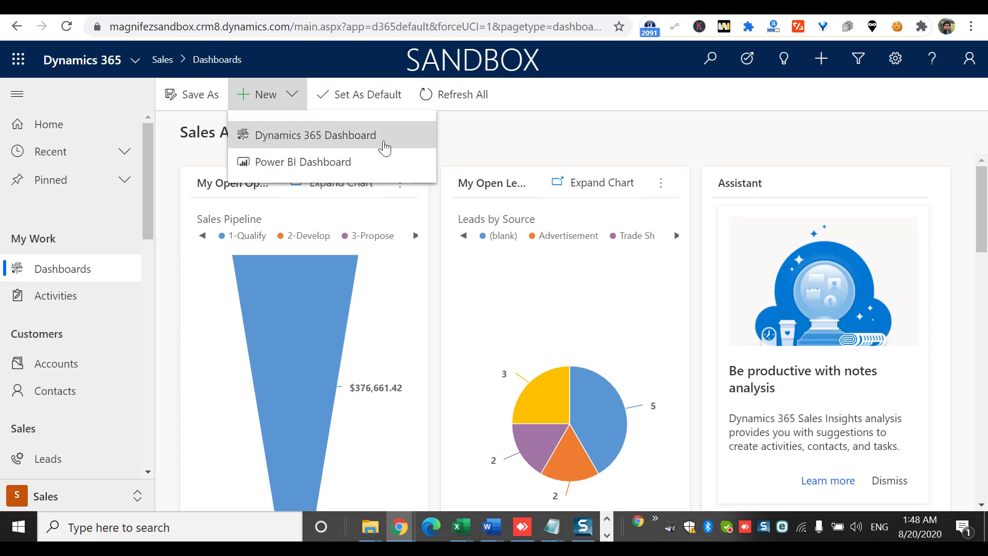
{"action": "left_click", "coordinate": [494, 140]}
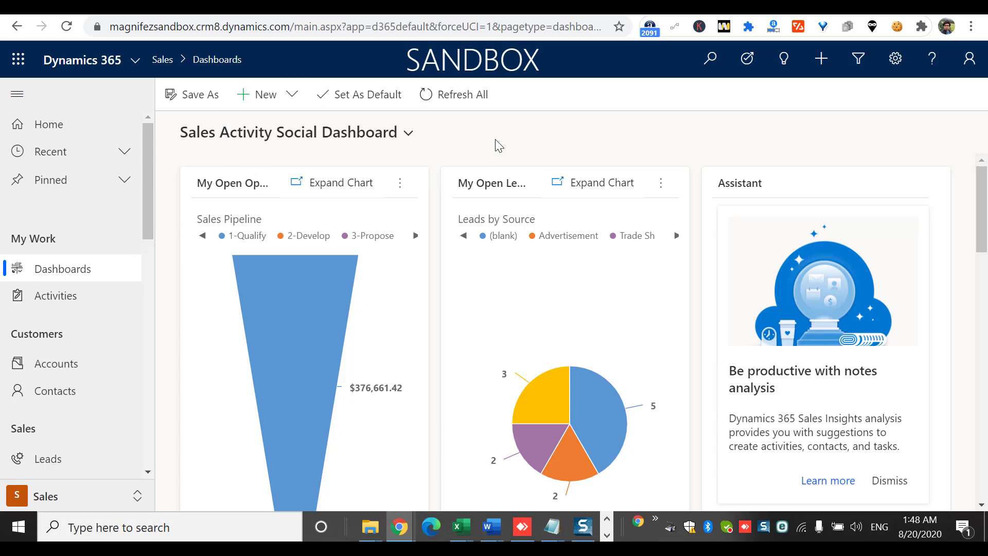
{"action": "scroll", "coordinate": [968, 410], "scroll_direction": "down", "scroll_amount": 10}
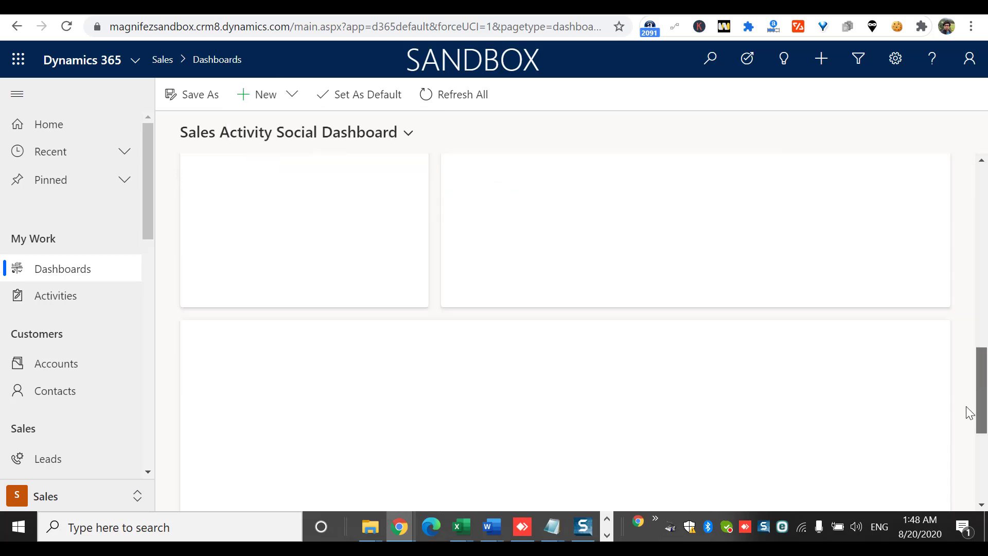
{"action": "scroll", "coordinate": [962, 442], "scroll_direction": "up", "scroll_amount": 10}
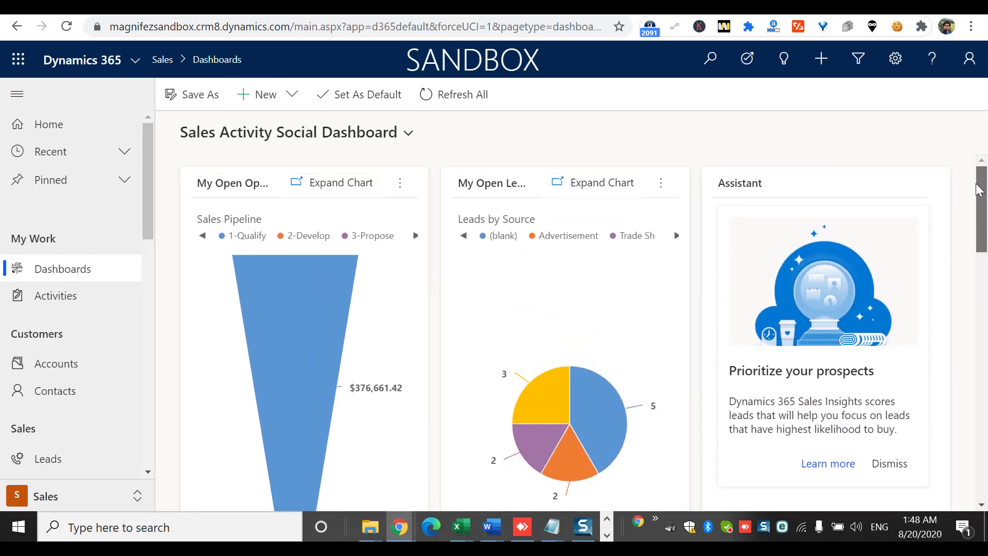
Step: Browse the dashboard list through to its System Dashboards group, keeping the current dashboard selected
{"action": "left_click", "coordinate": [409, 141]}
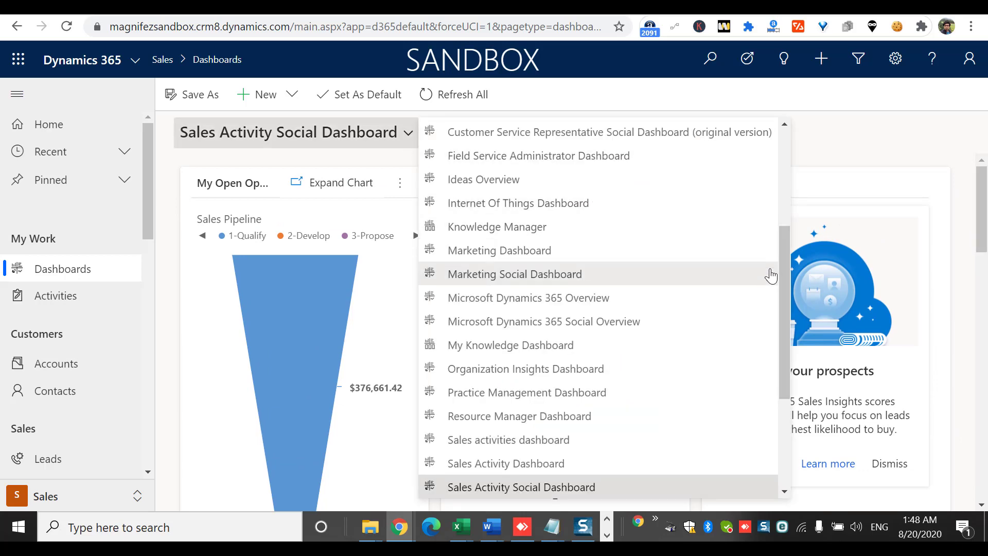
{"action": "right_click", "coordinate": [777, 444]}
{"action": "left_click", "coordinate": [782, 468]}
{"action": "left_click_drag", "start_coordinate": [782, 468], "coordinate": [783, 187]}
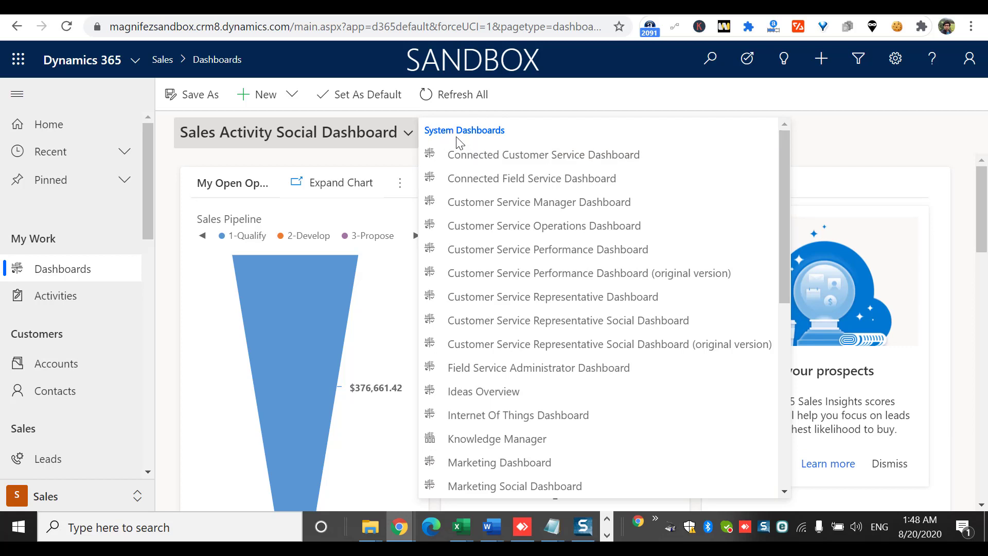
{"action": "left_click", "coordinate": [839, 137]}
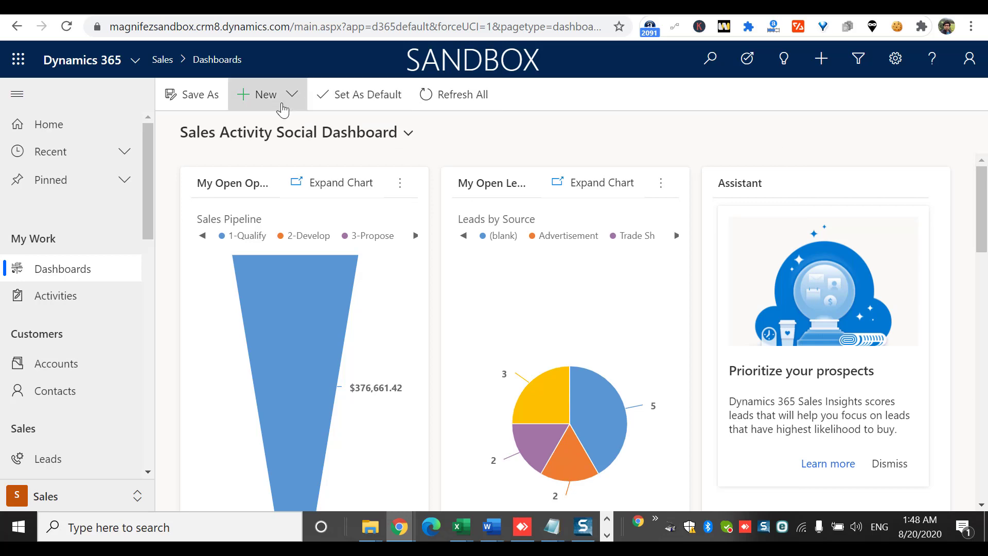
Step: Create a new Dynamics 365 dashboard with the 4-Column Overview Dashboard layout
{"action": "left_click", "coordinate": [301, 101]}
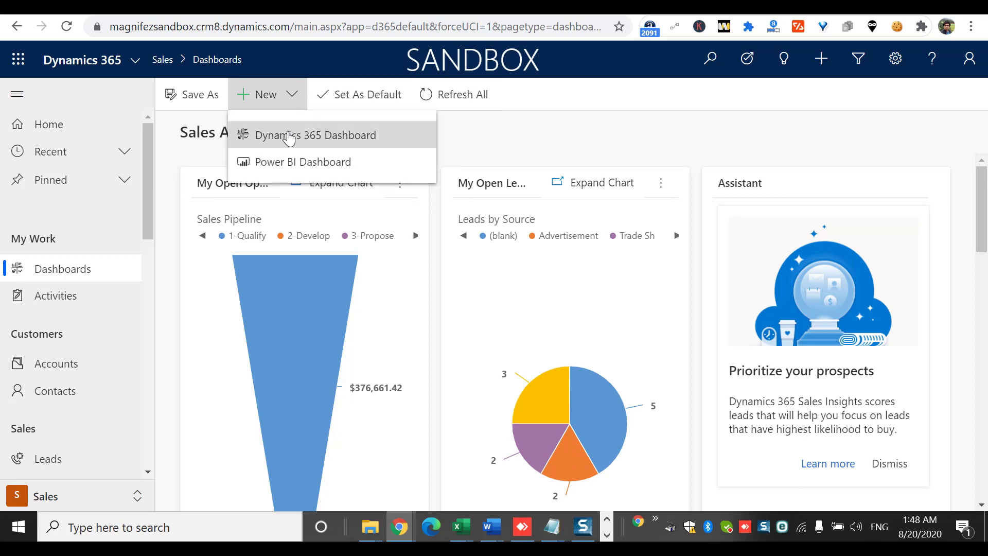
{"action": "left_click", "coordinate": [292, 139]}
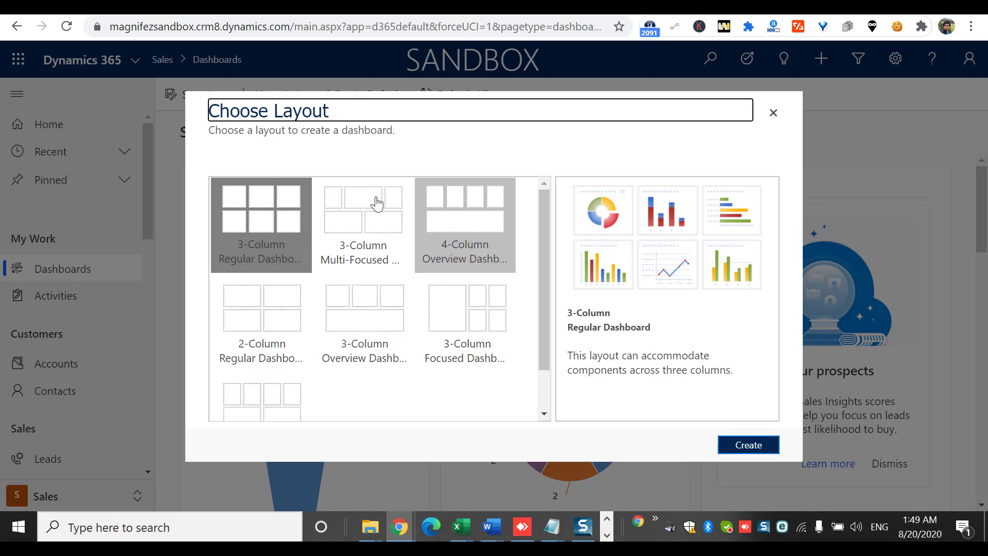
{"action": "left_click", "coordinate": [388, 228]}
{"action": "left_click", "coordinate": [383, 317]}
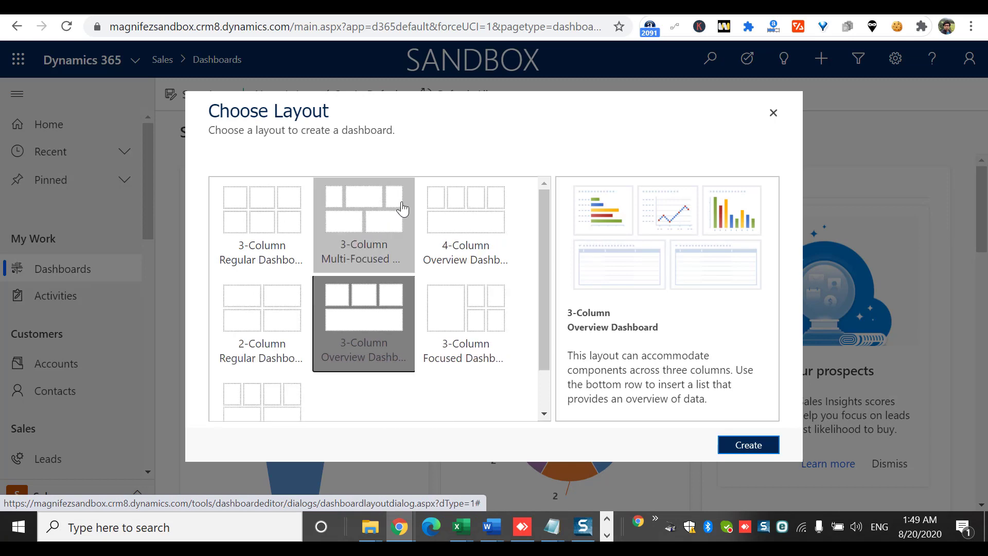
{"action": "left_click", "coordinate": [468, 207]}
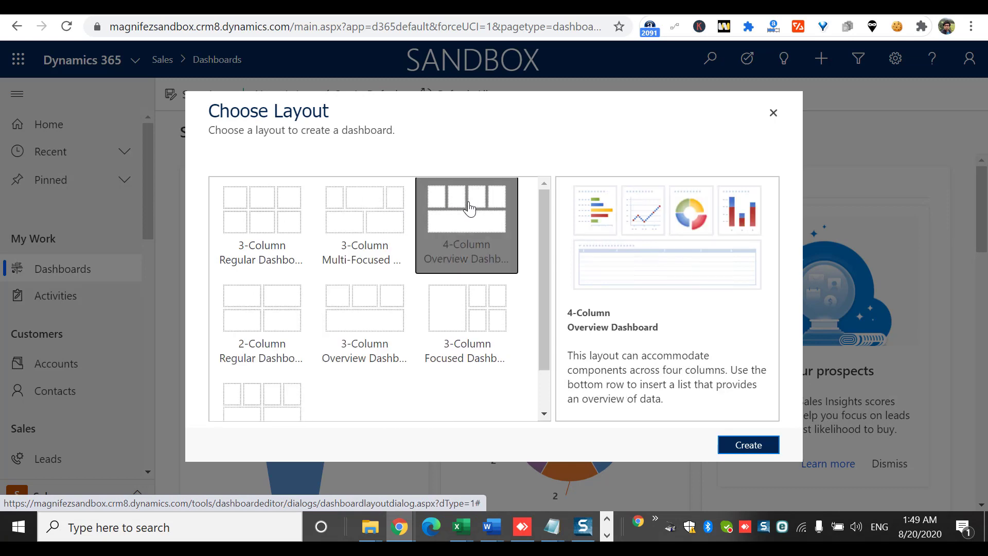
{"action": "left_click", "coordinate": [740, 446]}
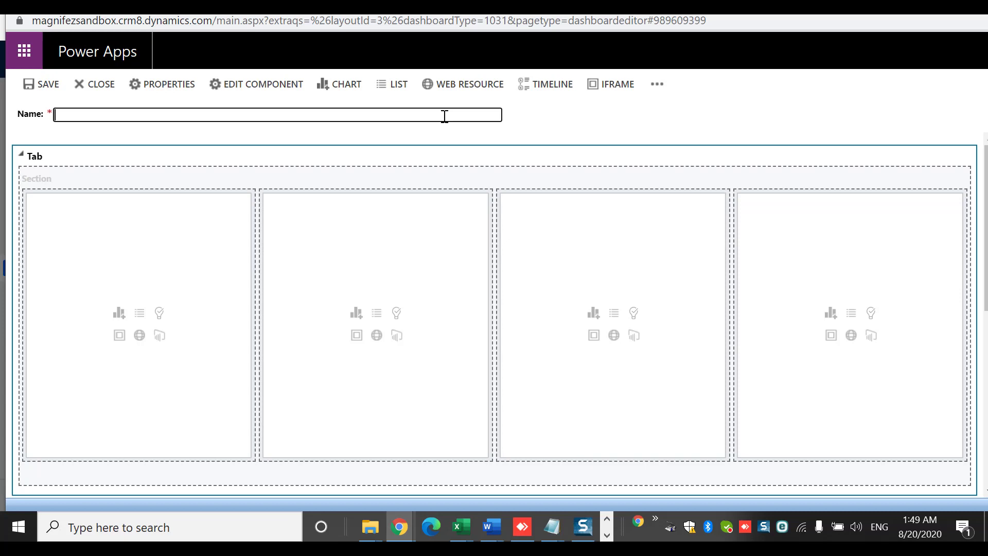
Step: Name the dashboard "Sales performance dashboard - individual" and save it
{"action": "type", "text": "Sales performanc"}
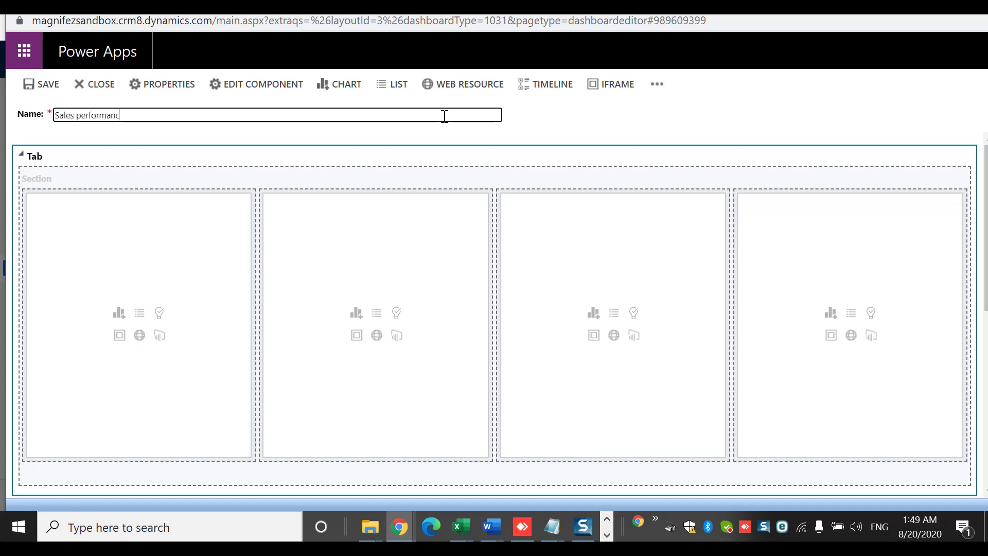
{"action": "type", "text": "e dashboard - individual"}
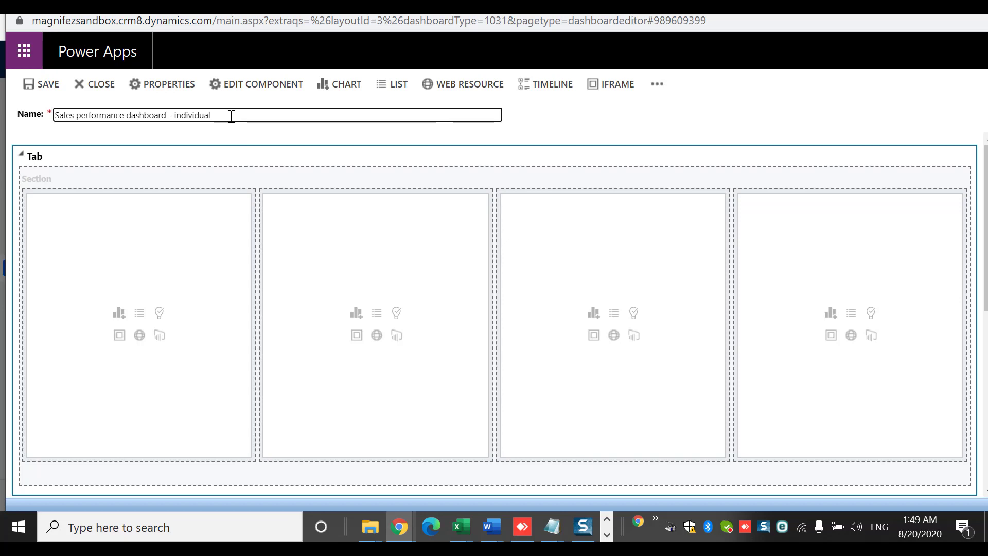
{"action": "left_click_drag", "start_coordinate": [230, 115], "coordinate": [54, 115]}
{"action": "left_click", "coordinate": [43, 86]}
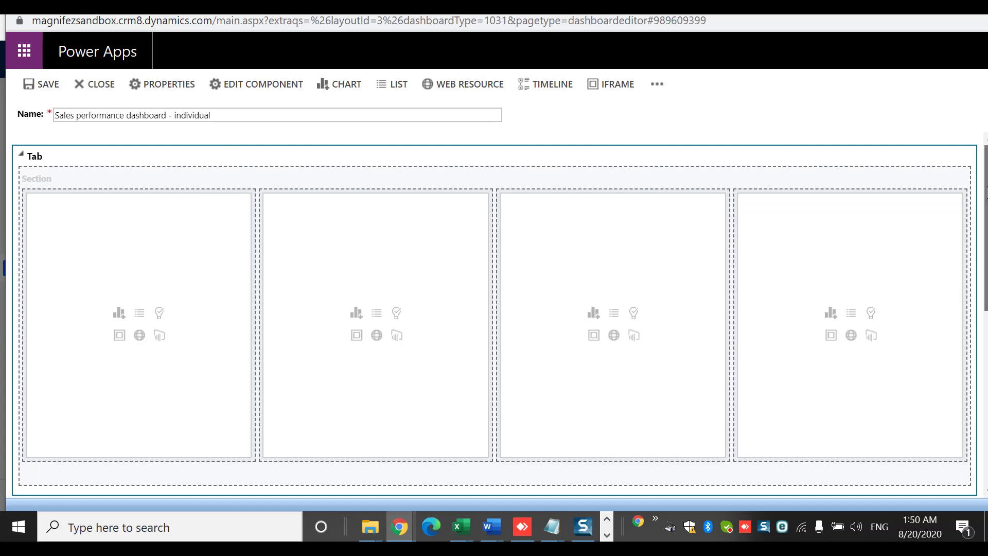
Step: Add a Leads by Owner chart to the first column, using the Lead record type and the All Leads view
{"action": "scroll", "coordinate": [983, 201], "scroll_direction": "down", "scroll_amount": 5}
{"action": "scroll", "coordinate": [983, 206], "scroll_direction": "up", "scroll_amount": 5}
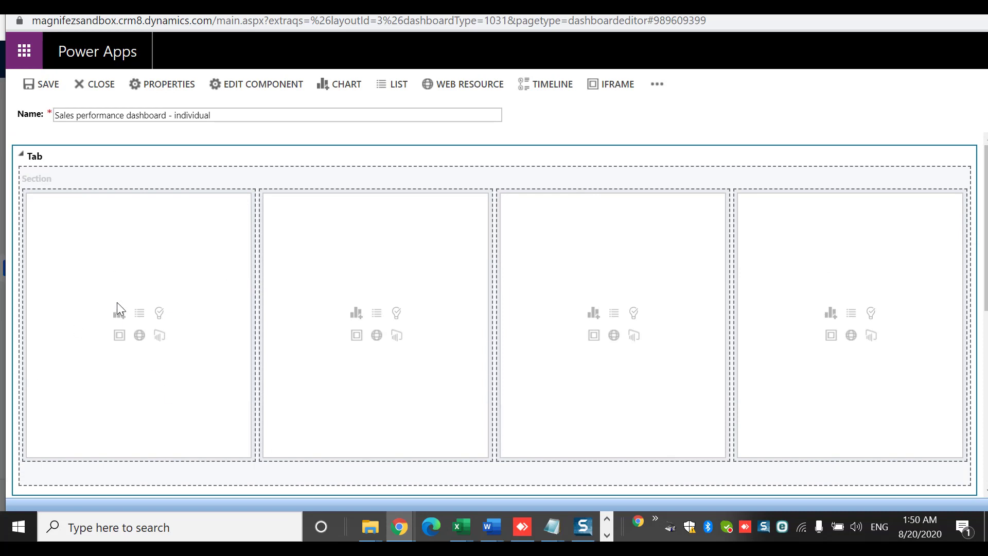
{"action": "left_click", "coordinate": [119, 313]}
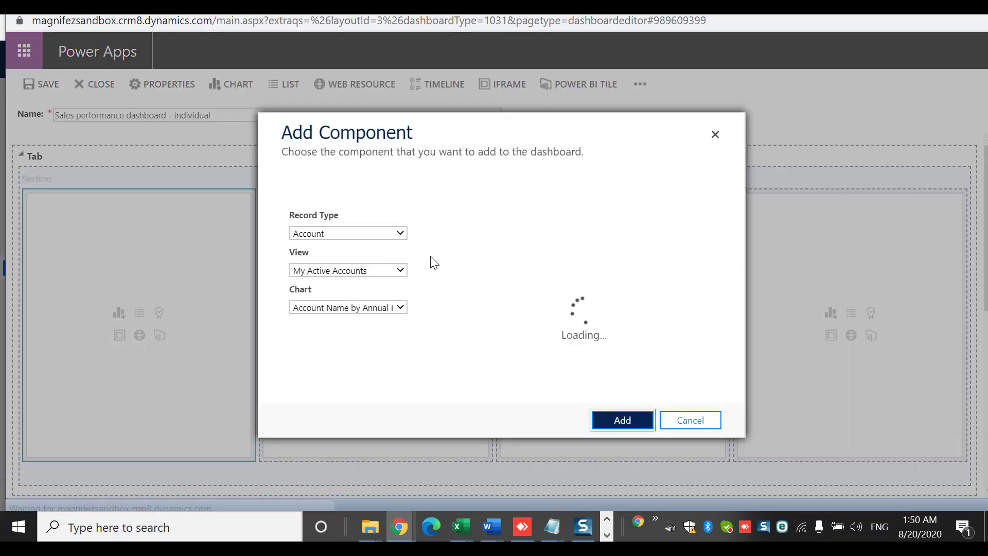
{"action": "left_click", "coordinate": [341, 233]}
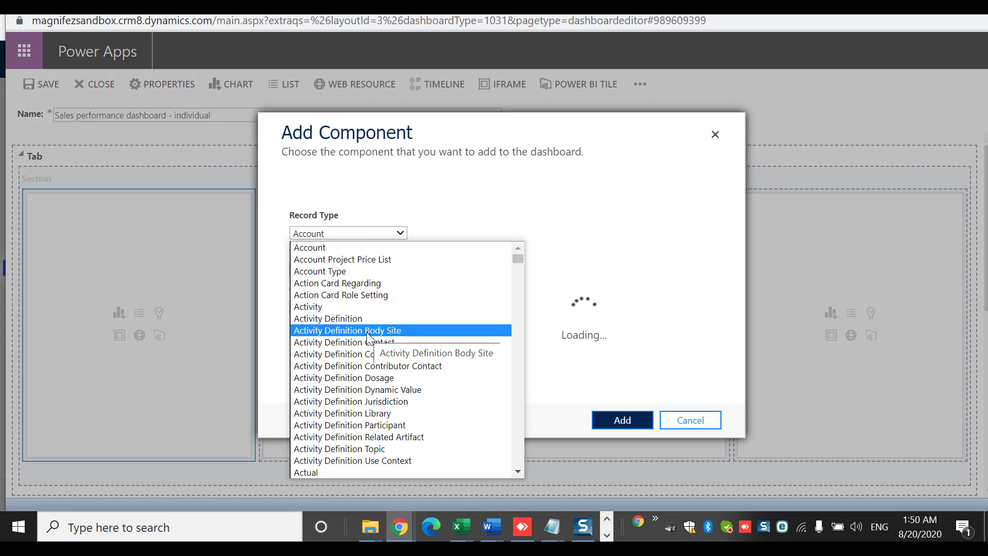
{"action": "key", "text": "l"}
{"action": "key", "text": "Return"}
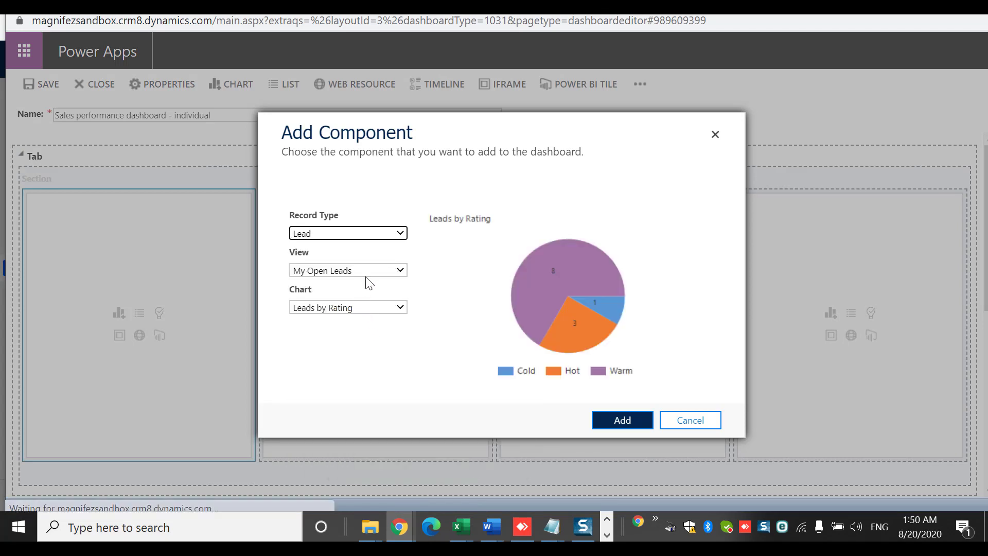
{"action": "left_click", "coordinate": [370, 274]}
{"action": "left_click", "coordinate": [343, 297]}
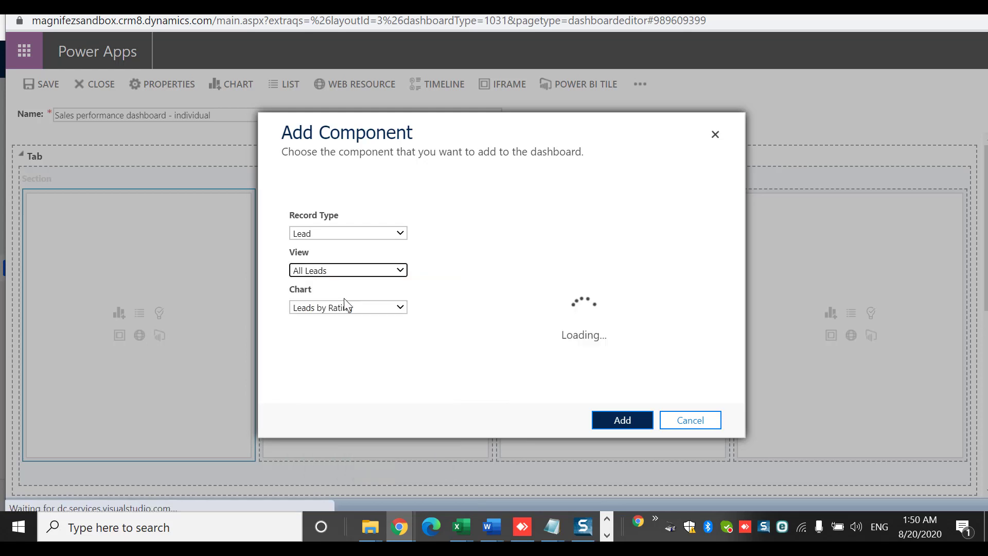
{"action": "left_click", "coordinate": [369, 309]}
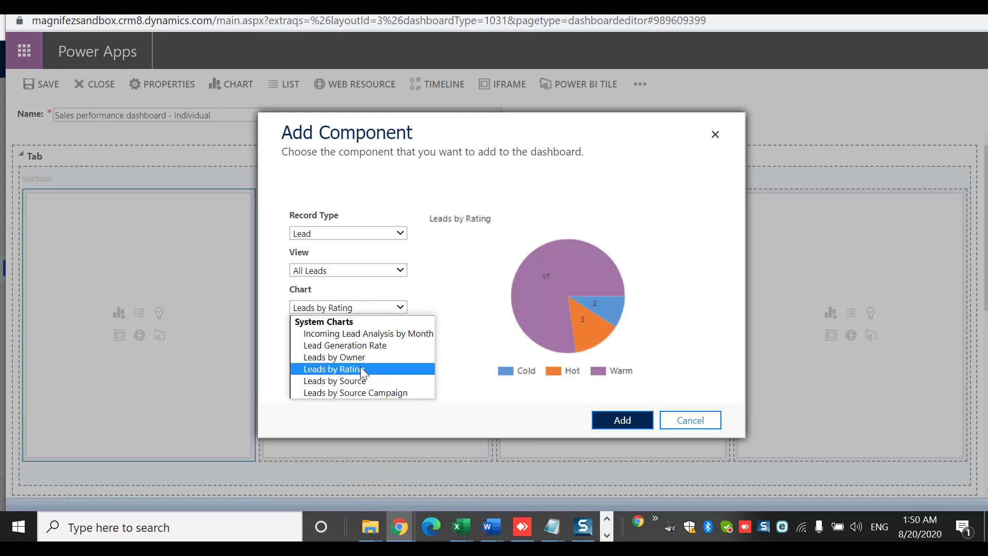
{"action": "left_click", "coordinate": [370, 357]}
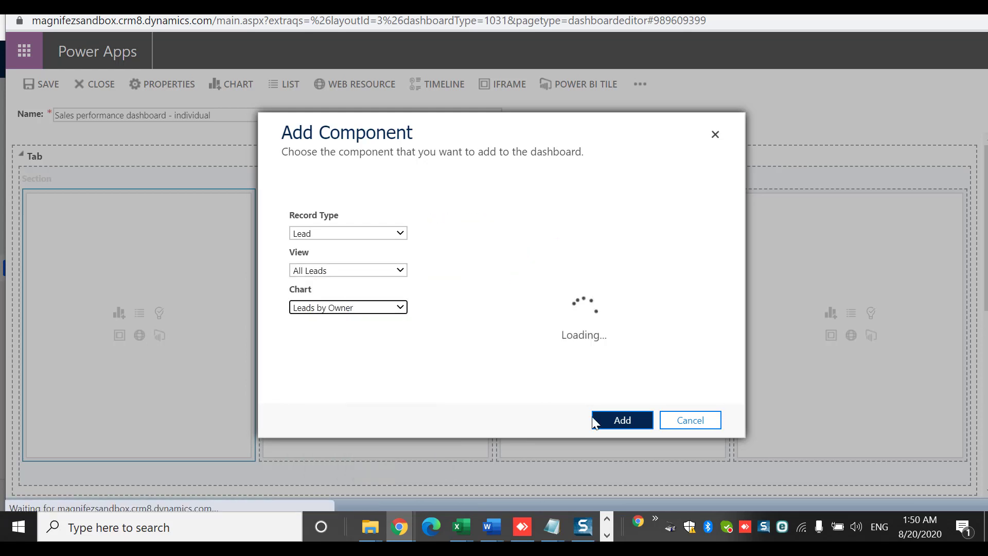
{"action": "left_click", "coordinate": [638, 428]}
Step: Add a Leads by Rating chart to the second column, using the Lead record type and the My Open Leads view
{"action": "left_click", "coordinate": [355, 315]}
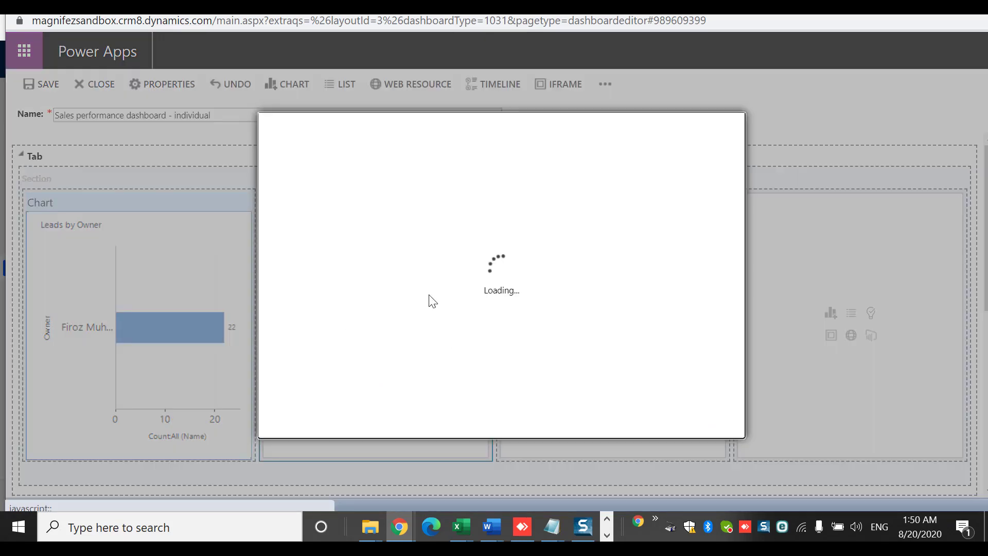
{"action": "left_click", "coordinate": [361, 236]}
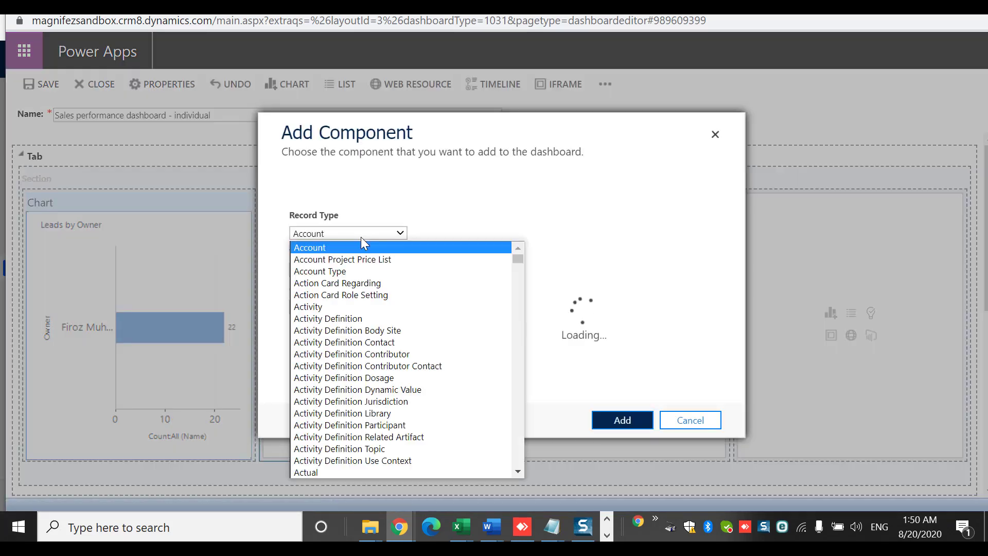
{"action": "key", "text": "l"}
{"action": "key", "text": "Return"}
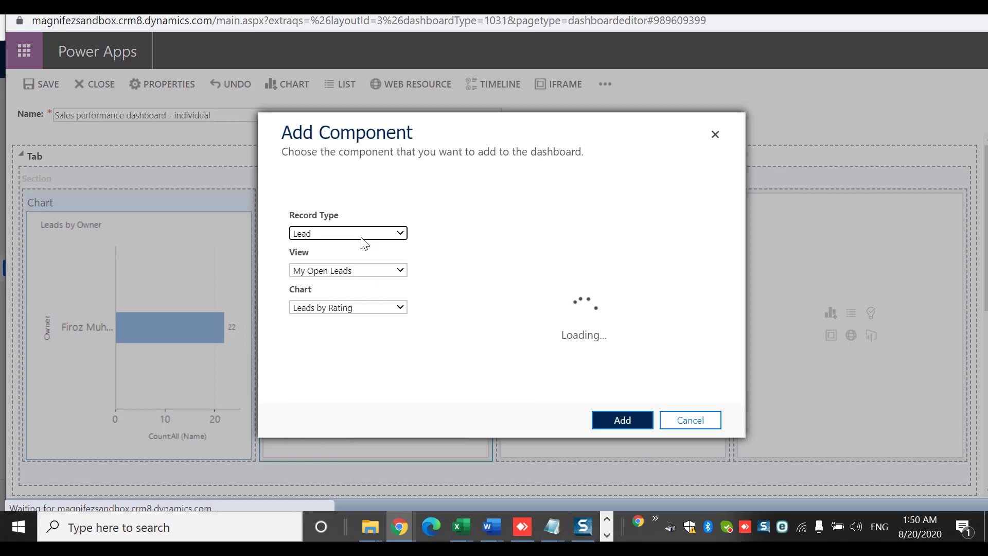
{"action": "left_click", "coordinate": [378, 309]}
{"action": "left_click", "coordinate": [353, 368]}
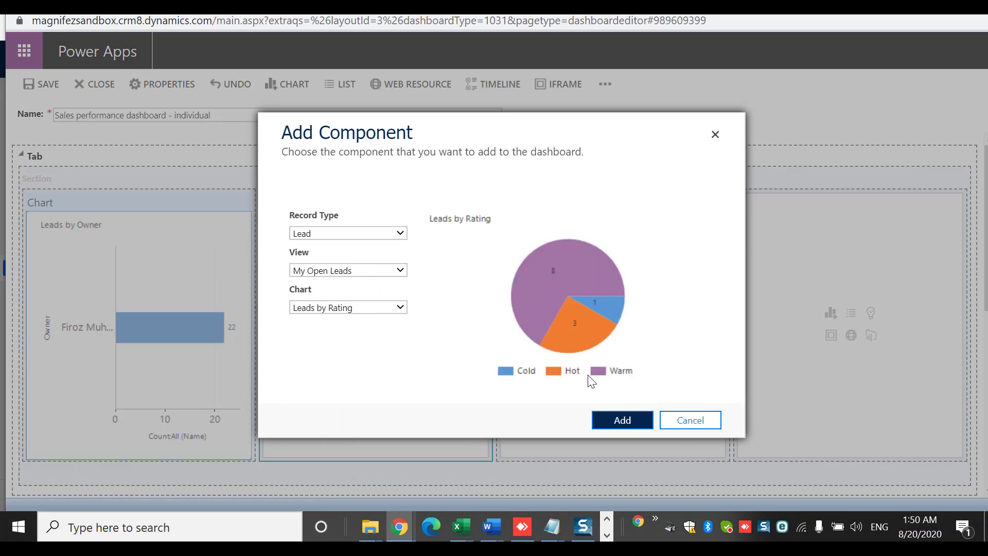
{"action": "left_click", "coordinate": [625, 422]}
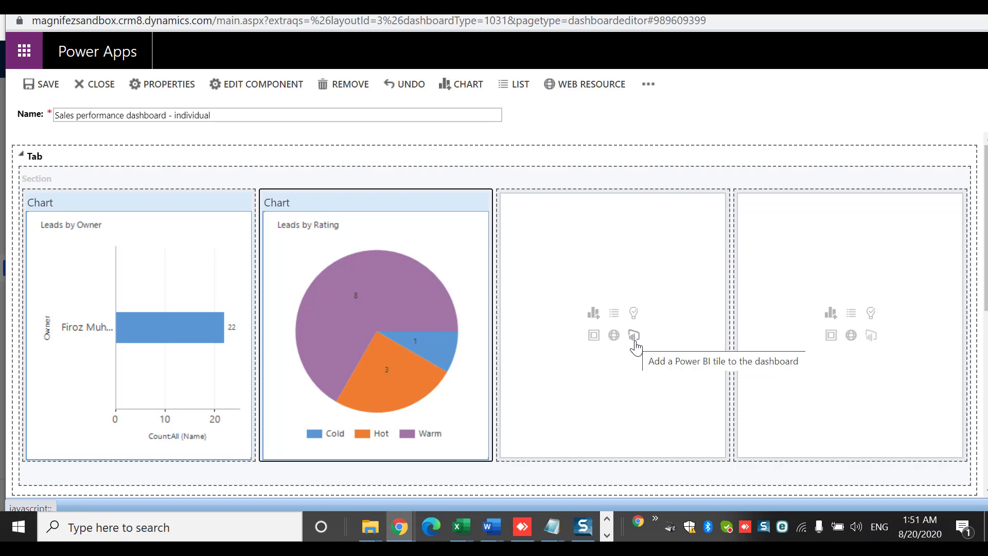
Step: Add an Accounts list to the dashboard's third column, using the My Active Accounts view
{"action": "left_click", "coordinate": [615, 313]}
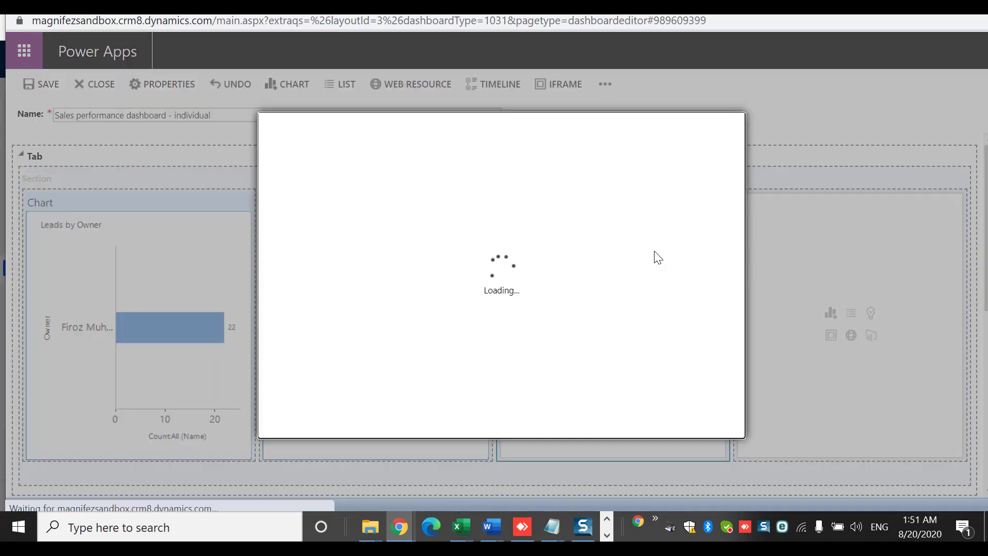
{"action": "left_click", "coordinate": [373, 234]}
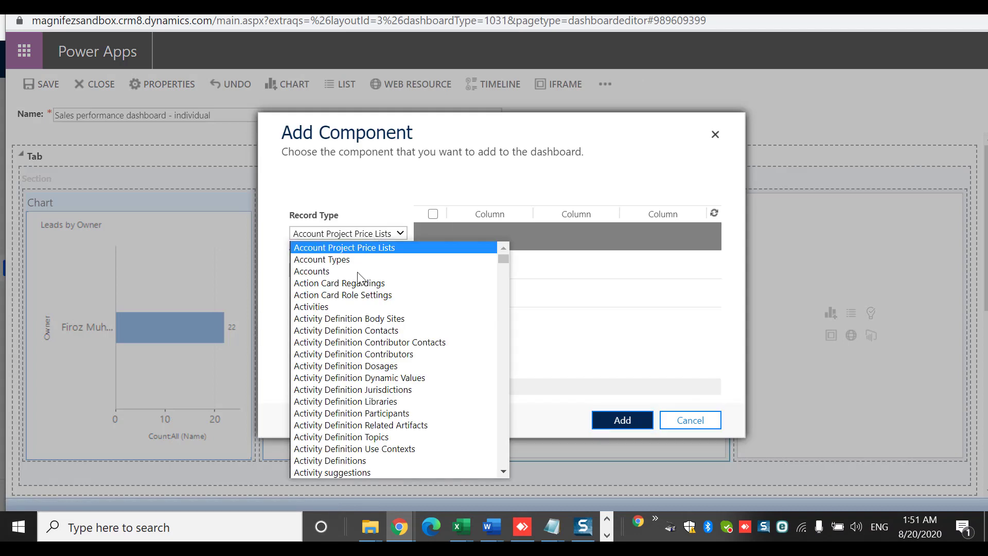
{"action": "left_click", "coordinate": [363, 271]}
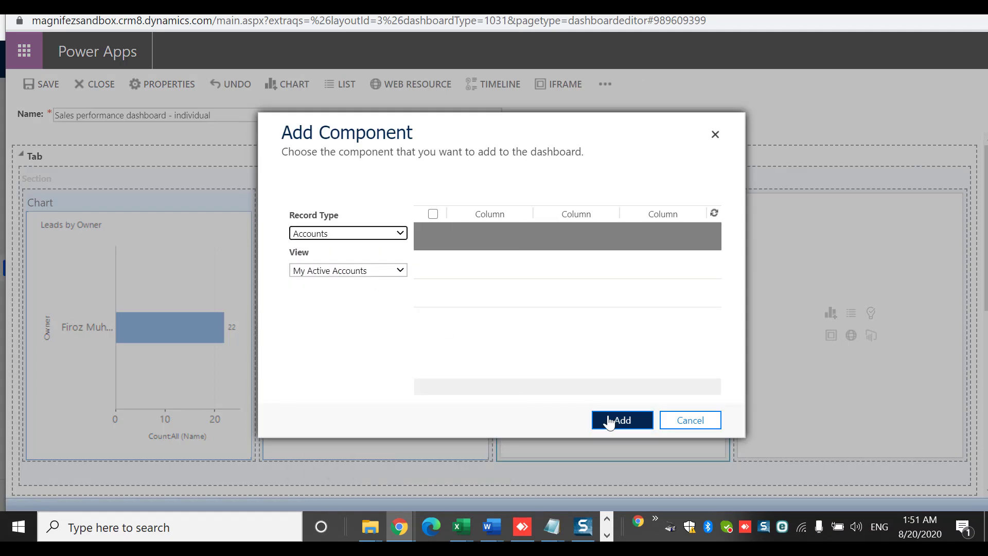
{"action": "left_click", "coordinate": [638, 421]}
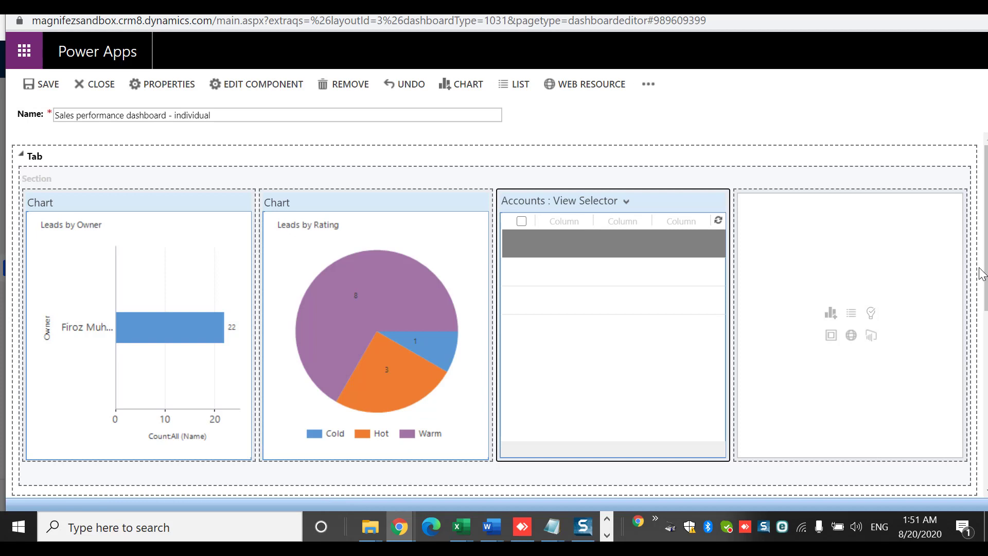
Step: Add an Opportunities list to the full-width section below the four columns, using the Open Opportunities view
{"action": "scroll", "coordinate": [981, 273], "scroll_direction": "down", "scroll_amount": 6}
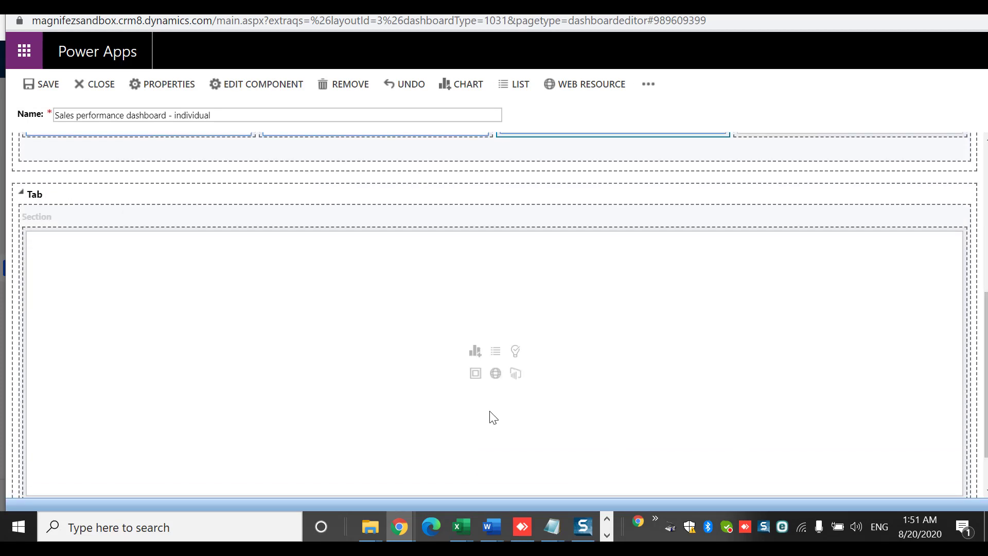
{"action": "left_click", "coordinate": [496, 352]}
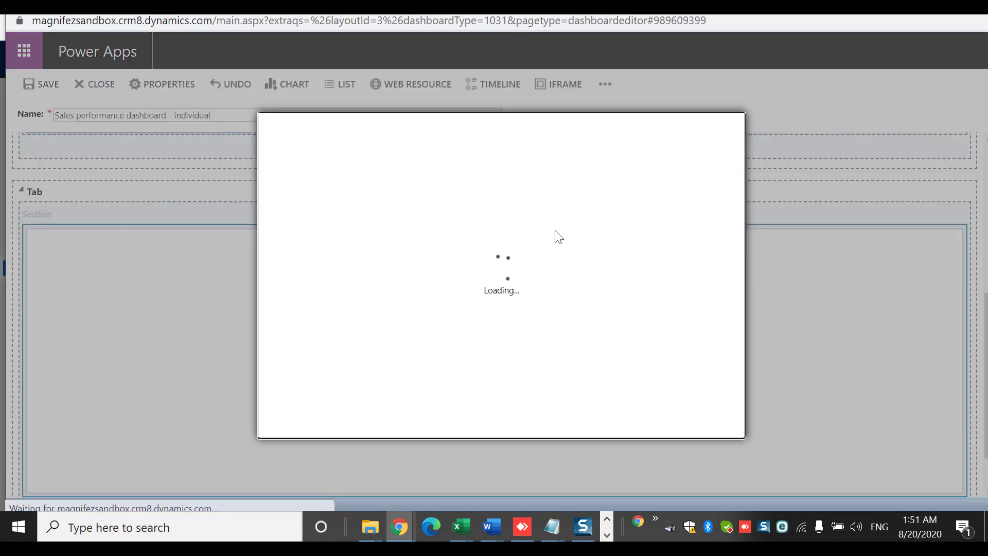
{"action": "left_click", "coordinate": [387, 233]}
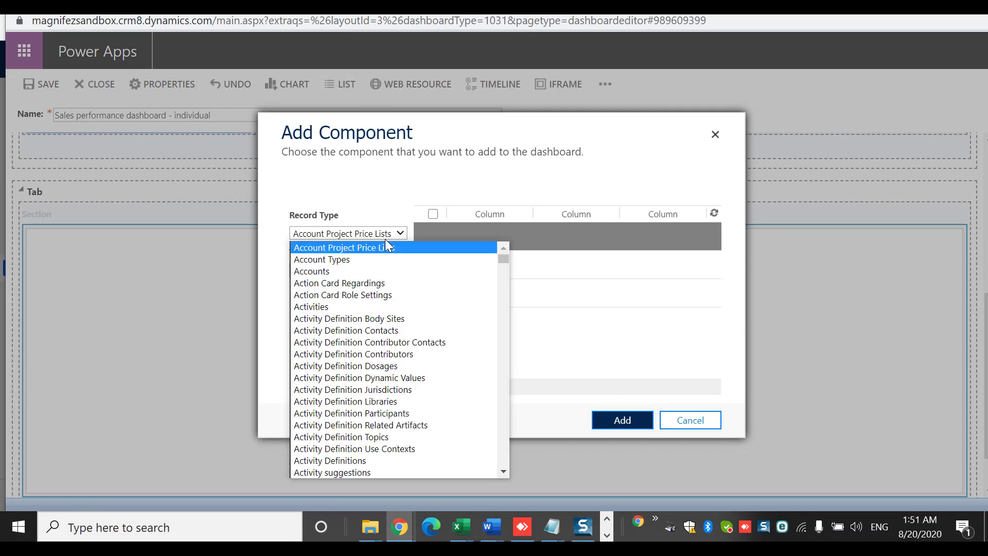
{"action": "key", "text": "p"}
{"action": "key", "text": "Down"}
{"action": "key", "text": "Return"}
{"action": "left_click", "coordinate": [375, 234]}
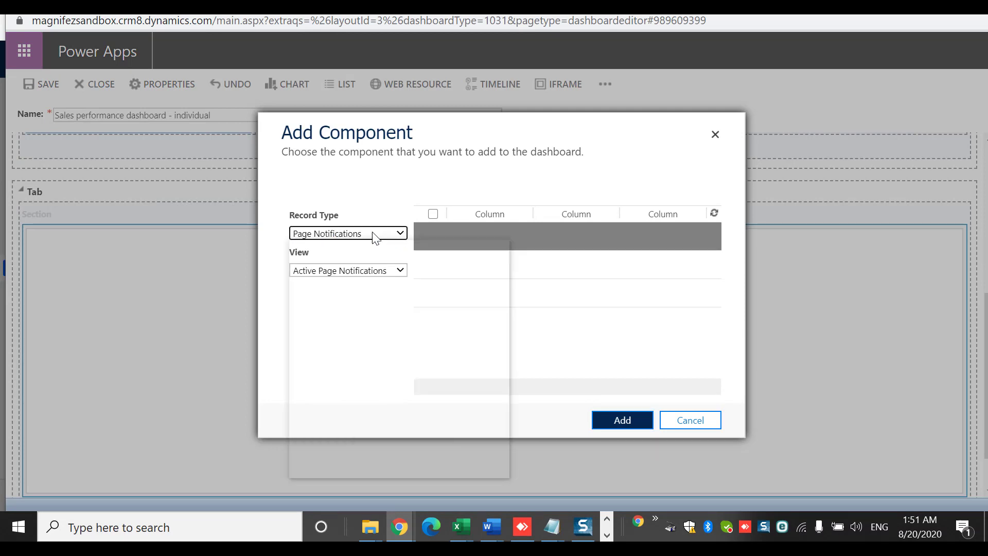
{"action": "type", "text": "opp"}
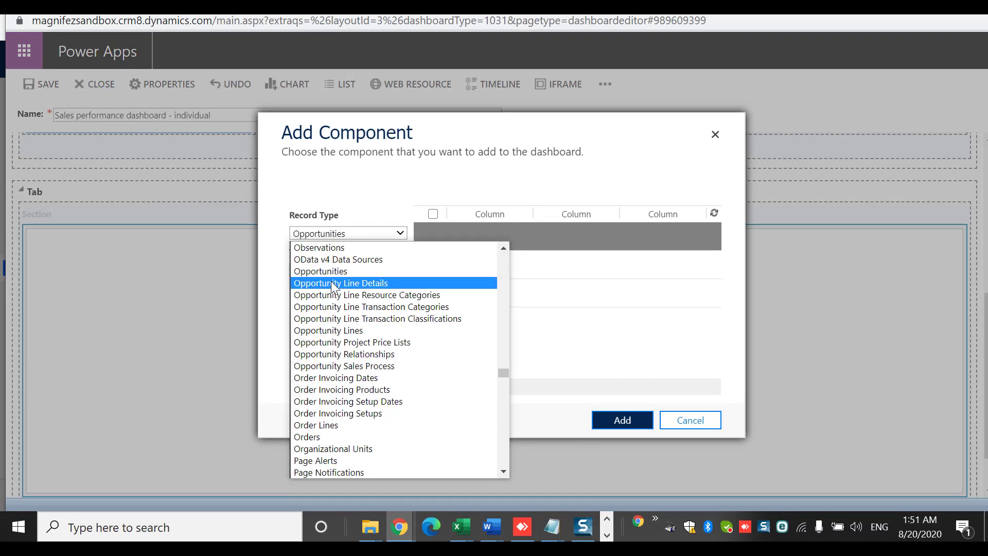
{"action": "left_click", "coordinate": [350, 271]}
{"action": "left_click", "coordinate": [389, 273]}
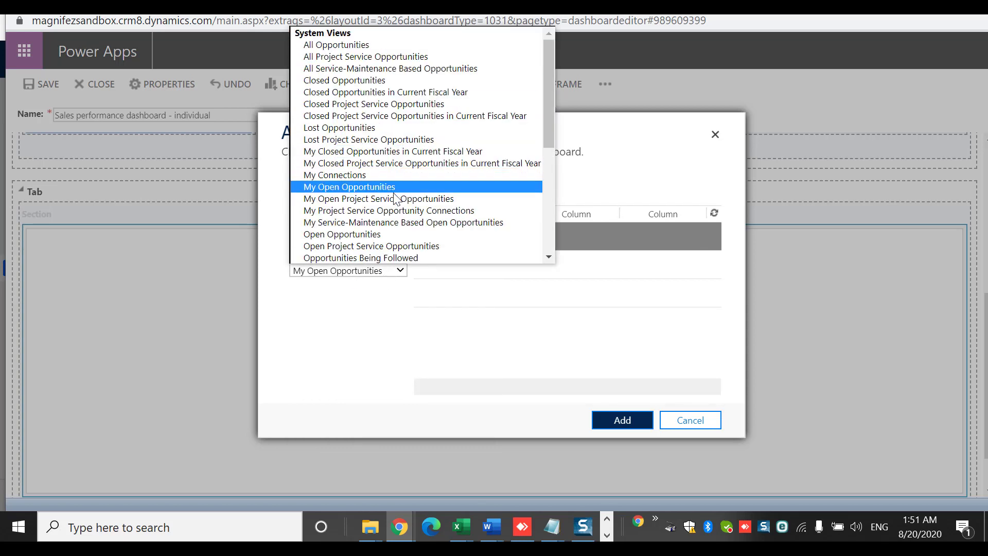
{"action": "left_click", "coordinate": [405, 234]}
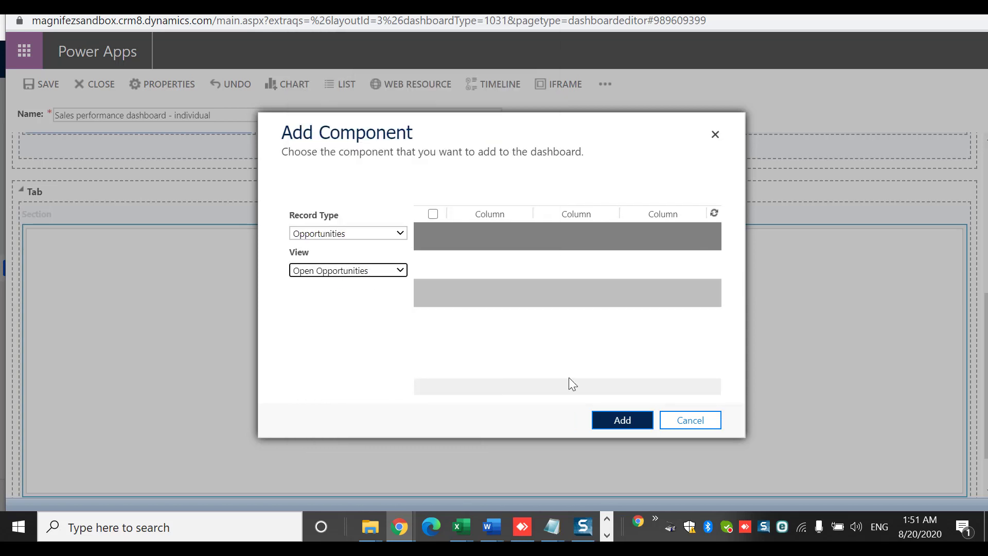
{"action": "left_click", "coordinate": [609, 416]}
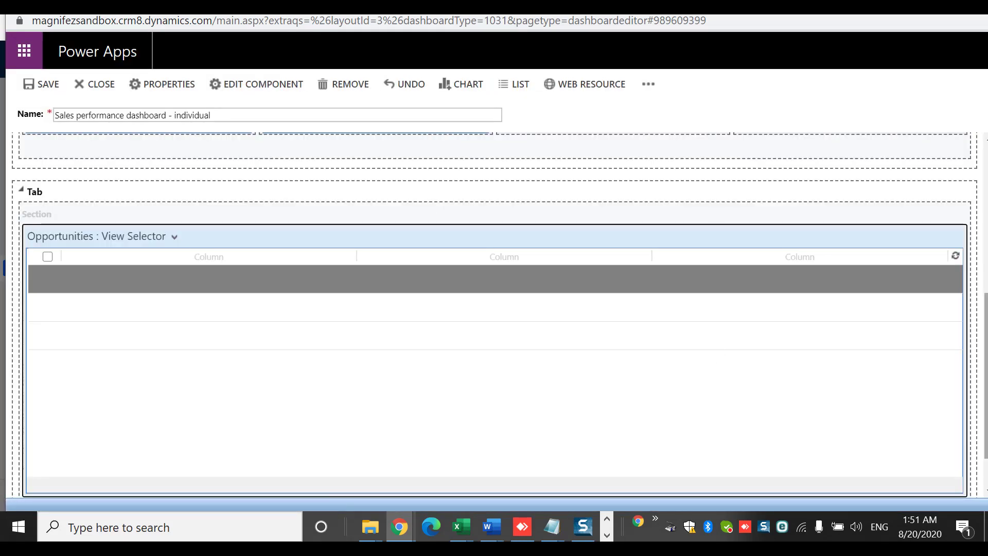
Step: Add the HTML web resource adx_ace/ace_js.html to the dashboard's fourth column, looking it up in the WebResource Lookup View For HTML
{"action": "scroll", "coordinate": [494, 329], "scroll_direction": "up", "scroll_amount": 5}
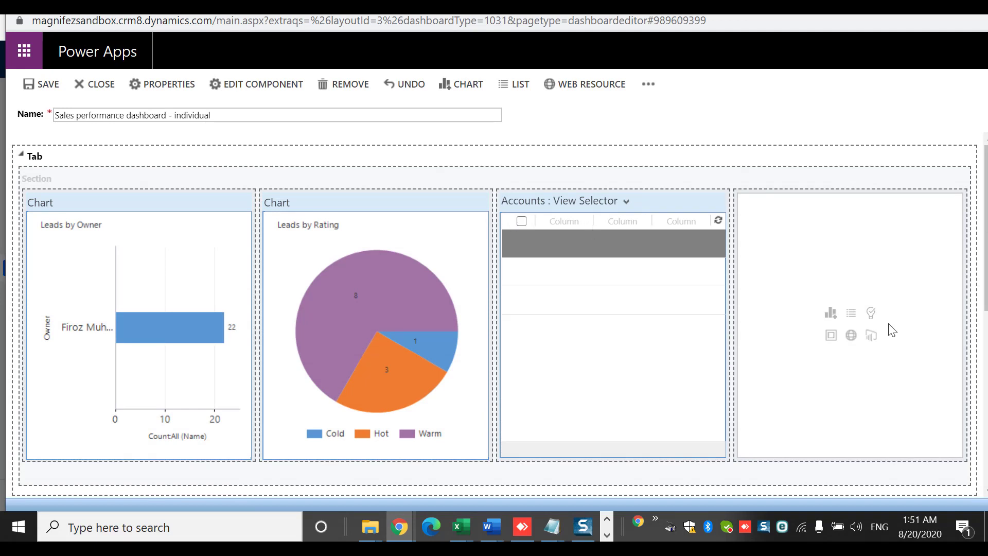
{"action": "left_click", "coordinate": [852, 337]}
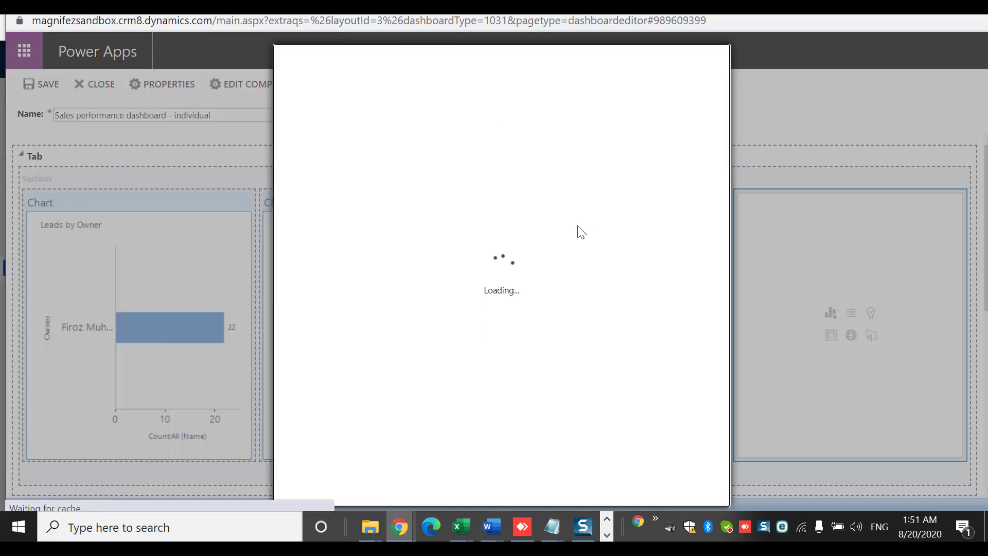
{"action": "left_click", "coordinate": [577, 178]}
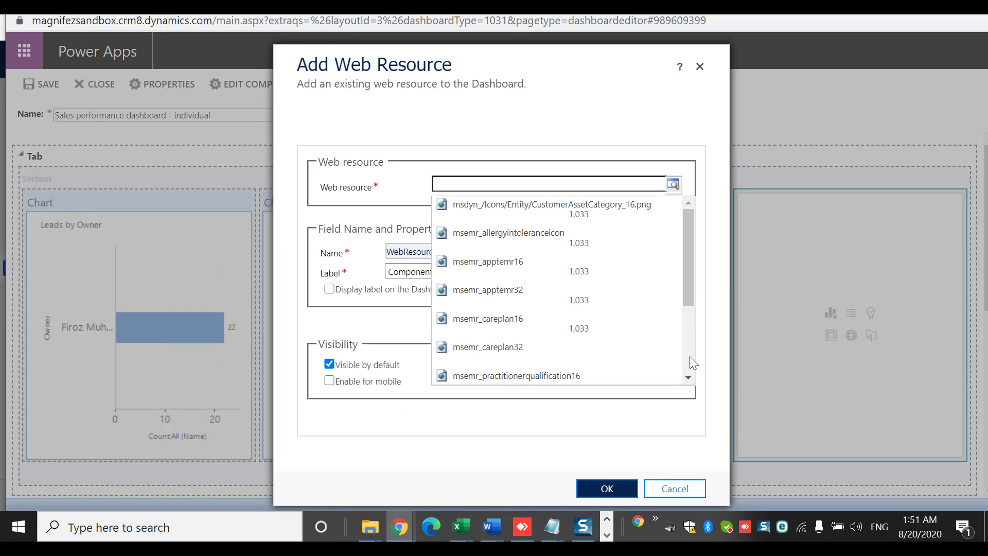
{"action": "scroll", "coordinate": [690, 356], "scroll_direction": "down", "scroll_amount": 3}
{"action": "left_click", "coordinate": [564, 370]}
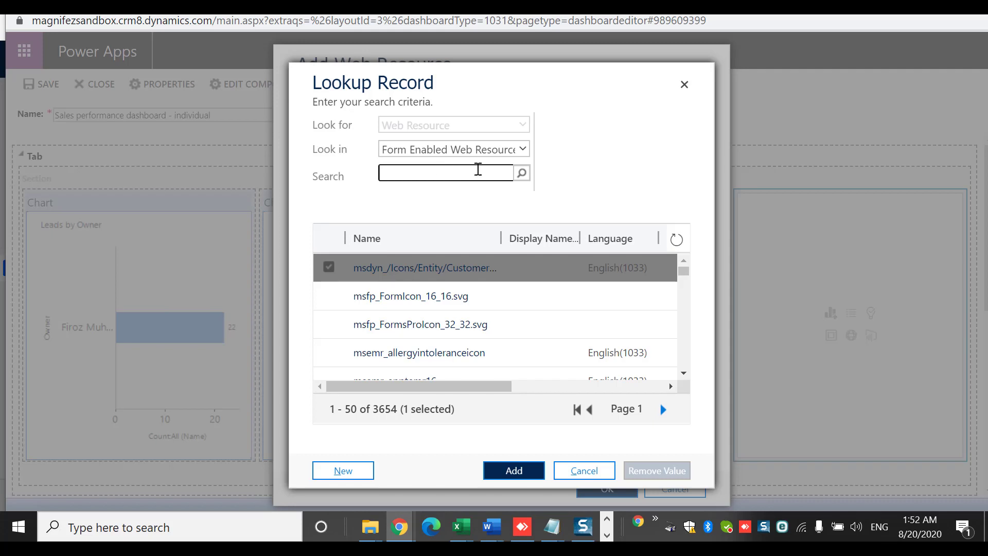
{"action": "left_click", "coordinate": [497, 153]}
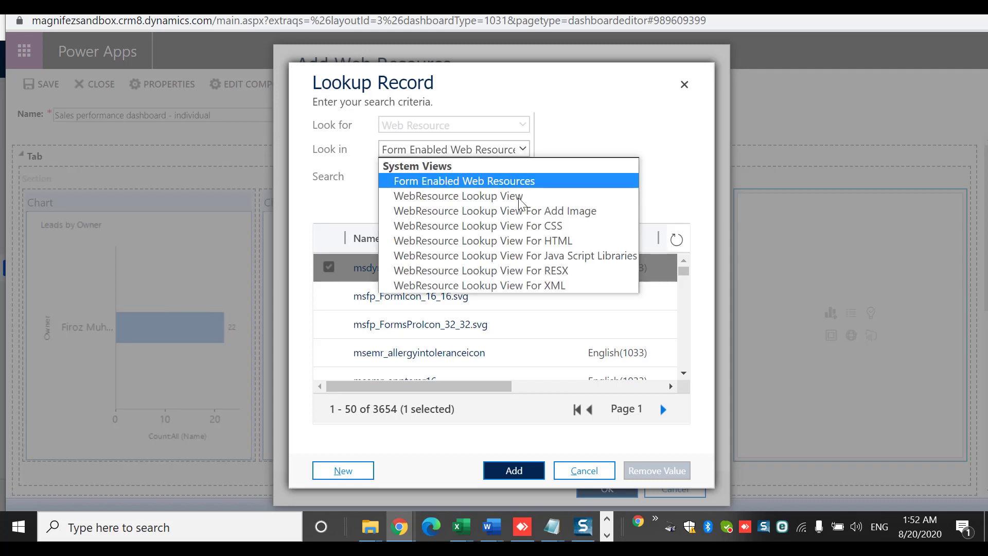
{"action": "left_click", "coordinate": [585, 239]}
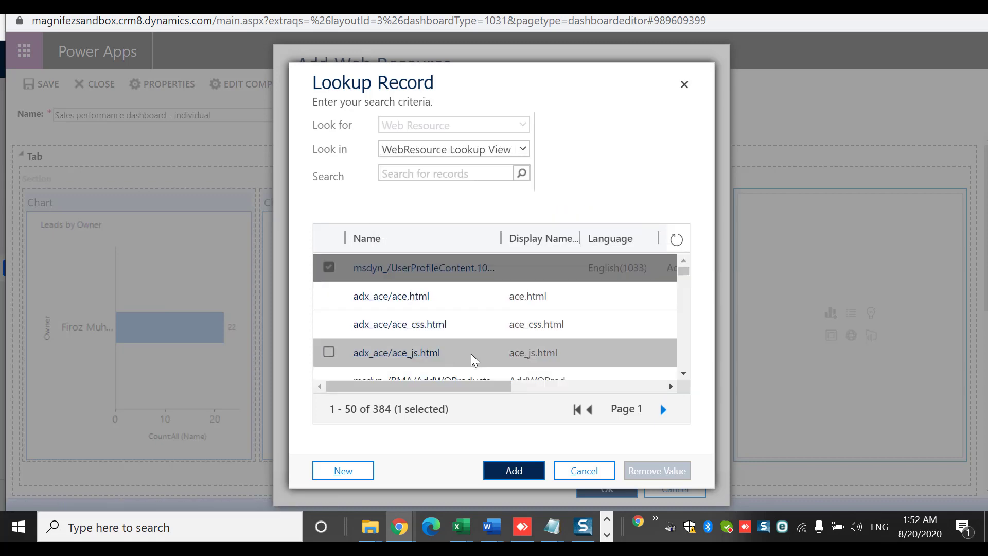
{"action": "left_click", "coordinate": [472, 354]}
{"action": "left_click", "coordinate": [512, 471]}
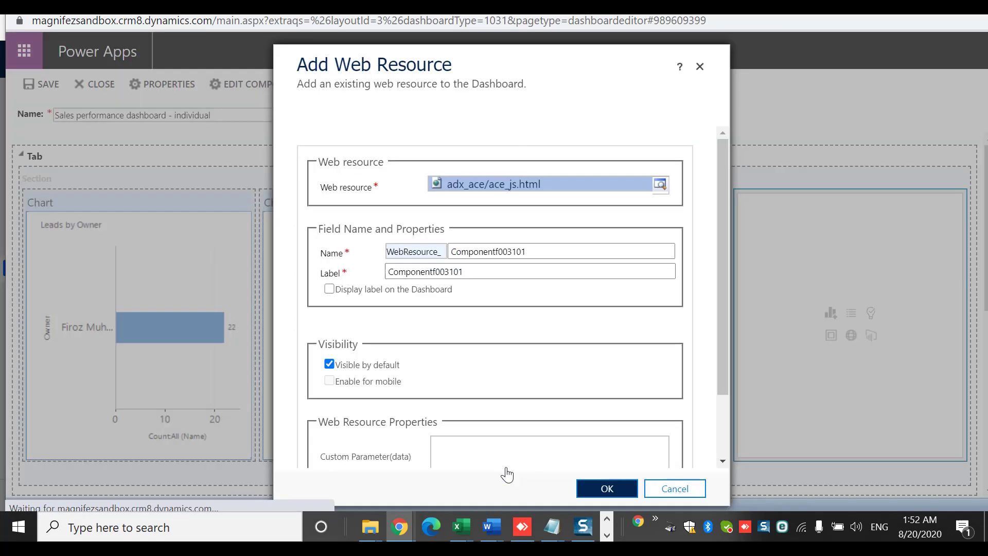
{"action": "left_click", "coordinate": [607, 489]}
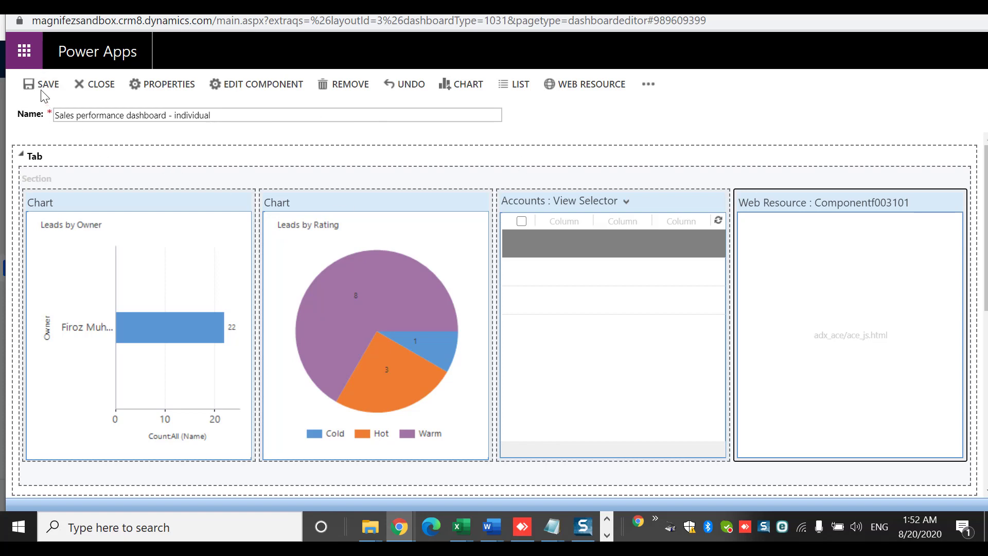
Step: Check the components in both sections, save the dashboard and close the dashboard editor
{"action": "left_click_drag", "start_coordinate": [985, 226], "coordinate": [979, 190]}
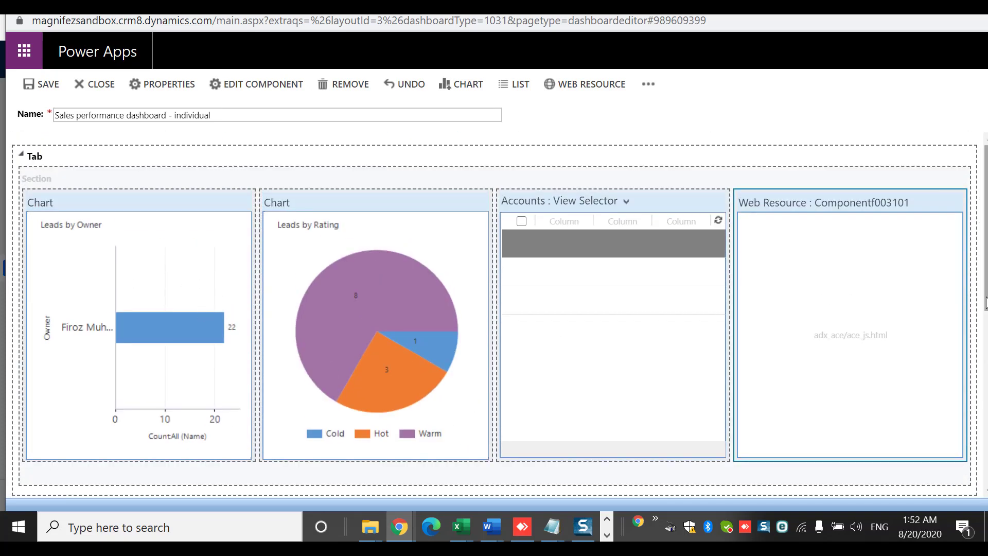
{"action": "left_click_drag", "start_coordinate": [985, 252], "coordinate": [984, 422]}
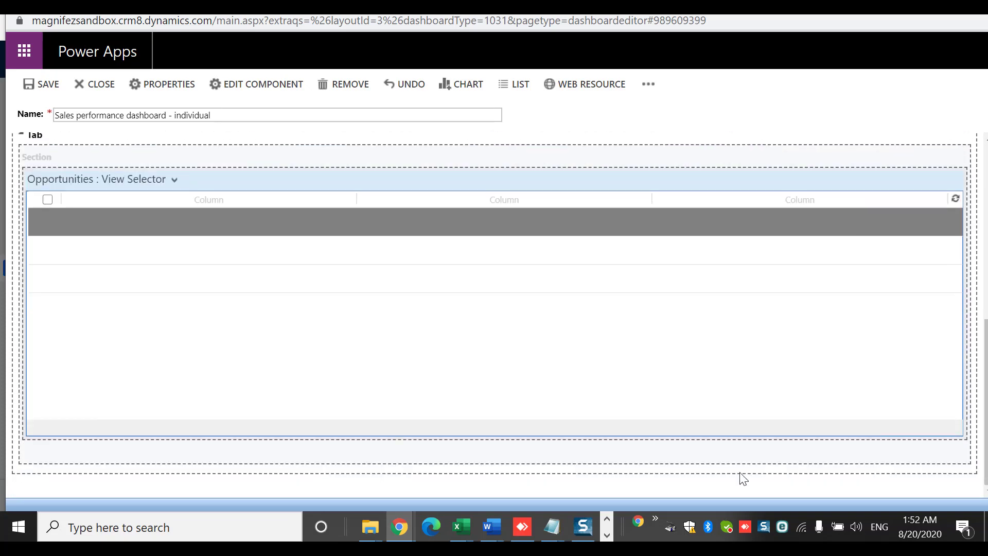
{"action": "left_click", "coordinate": [985, 190]}
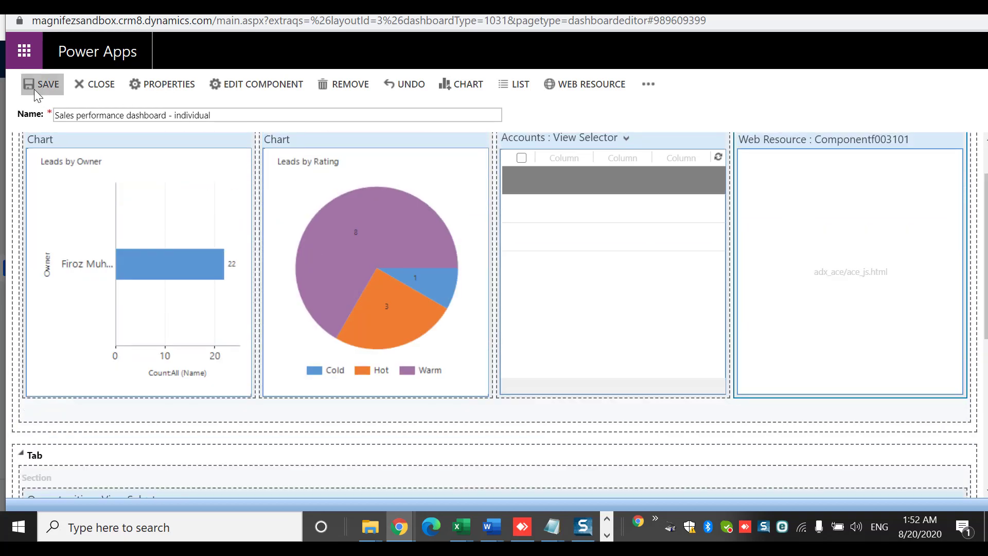
{"action": "left_click", "coordinate": [94, 84]}
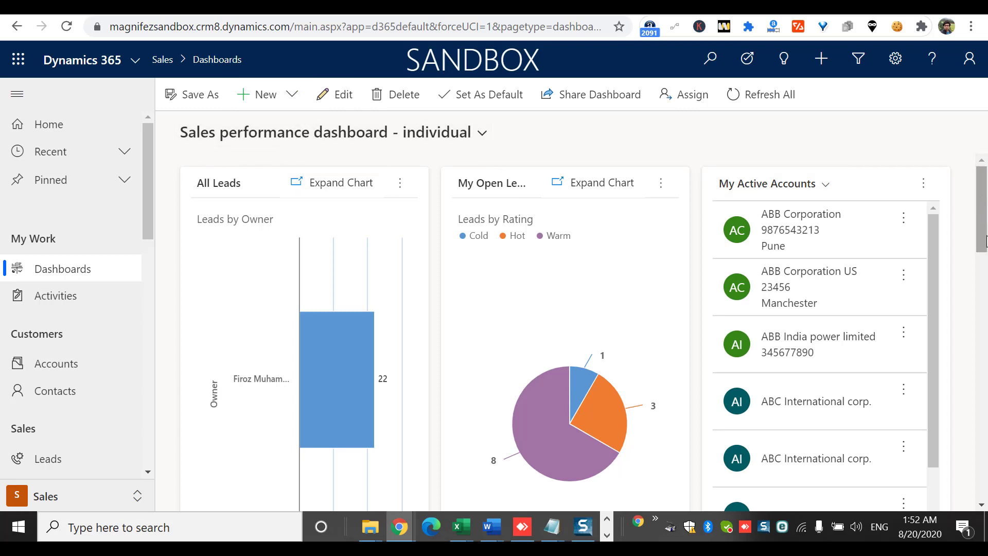
{"action": "left_click_drag", "start_coordinate": [986, 216], "coordinate": [986, 182]}
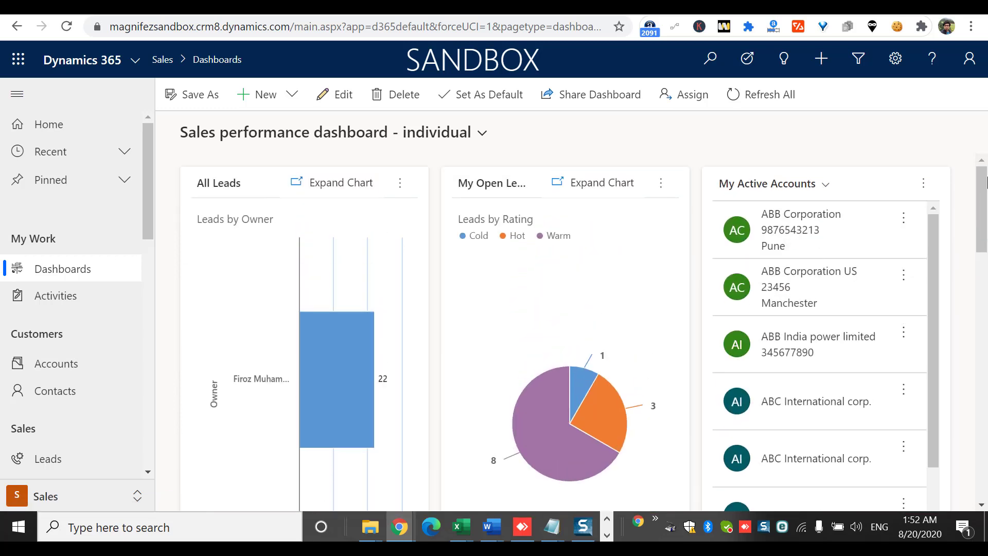
{"action": "left_click", "coordinate": [481, 133]}
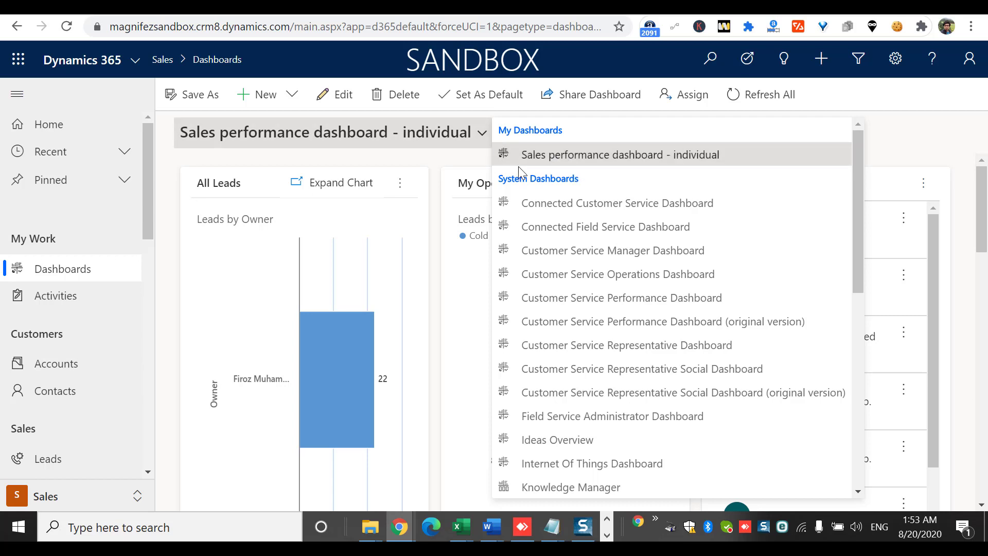
{"action": "left_click", "coordinate": [291, 94]}
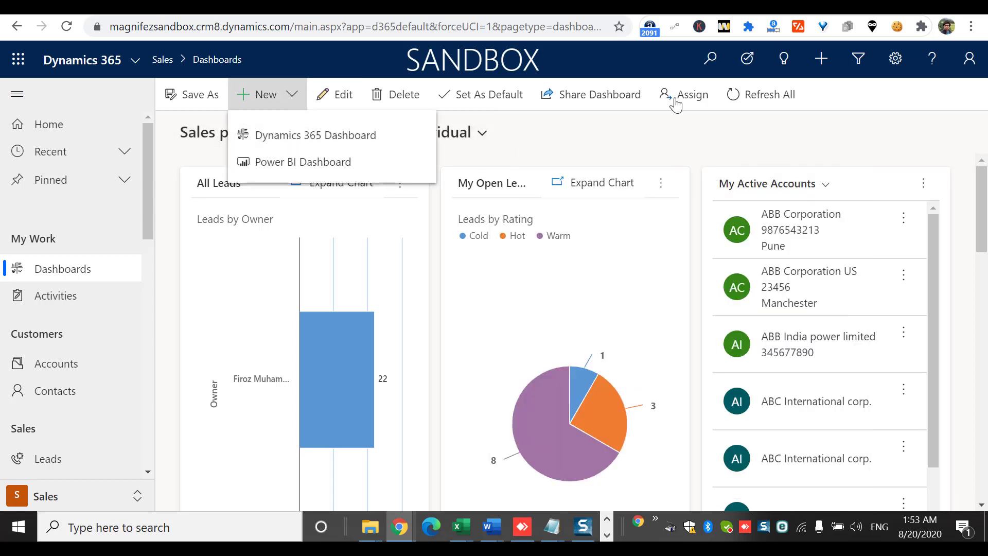
{"action": "left_click", "coordinate": [644, 138]}
{"action": "left_click", "coordinate": [482, 133]}
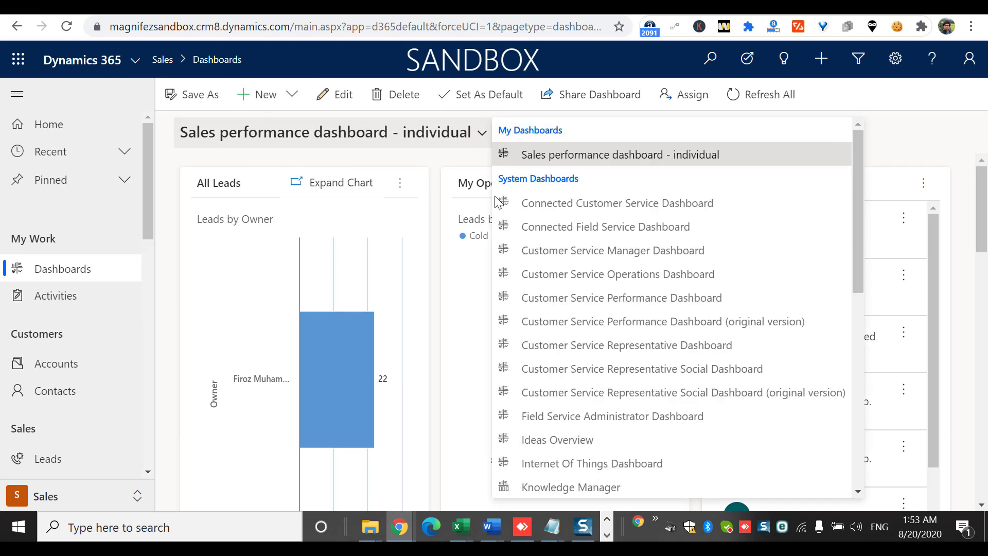
{"action": "left_click", "coordinate": [892, 146]}
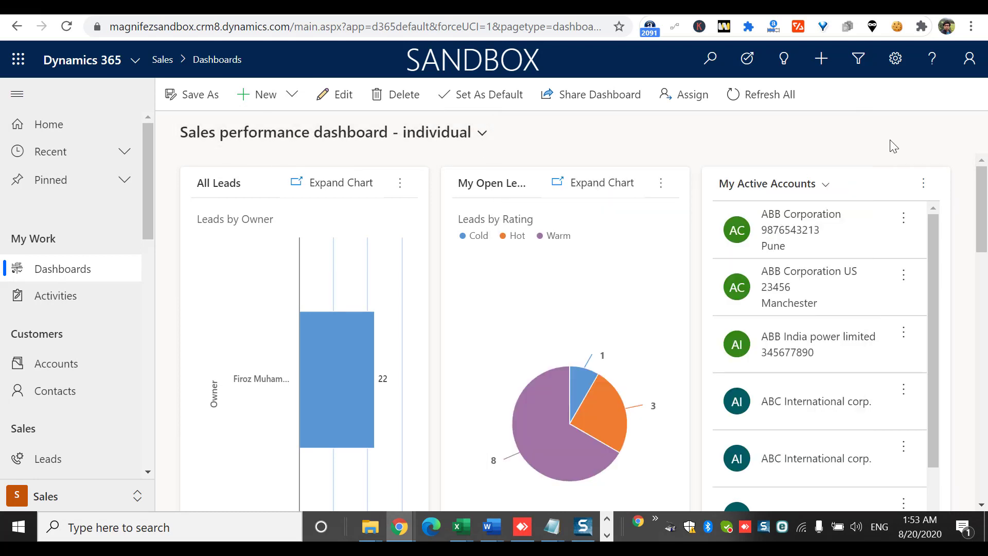
Step: Start saving a copy of the dashboard under the name "Sales performance dashboard - teams"
{"action": "left_click", "coordinate": [200, 101]}
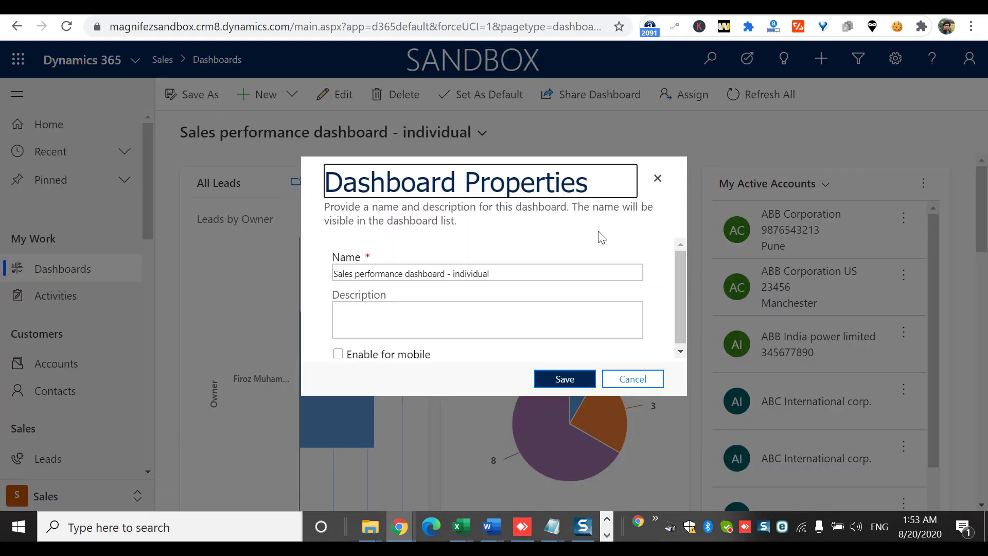
{"action": "double_click", "coordinate": [477, 273]}
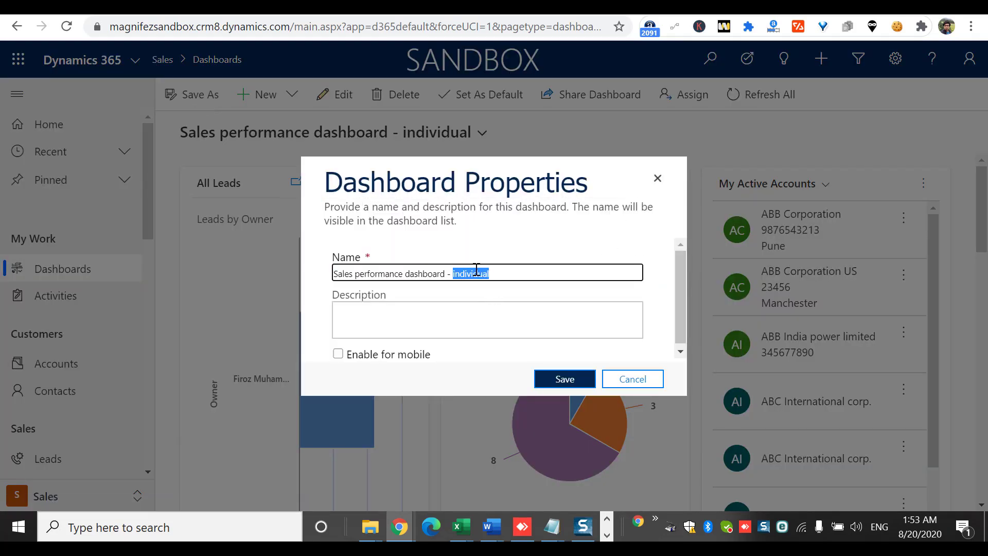
{"action": "type", "text": "teams"}
Step: Describe the dashboard copy as "Performance dashboard for teams", enable it for mobile and save it
{"action": "left_click", "coordinate": [505, 313]}
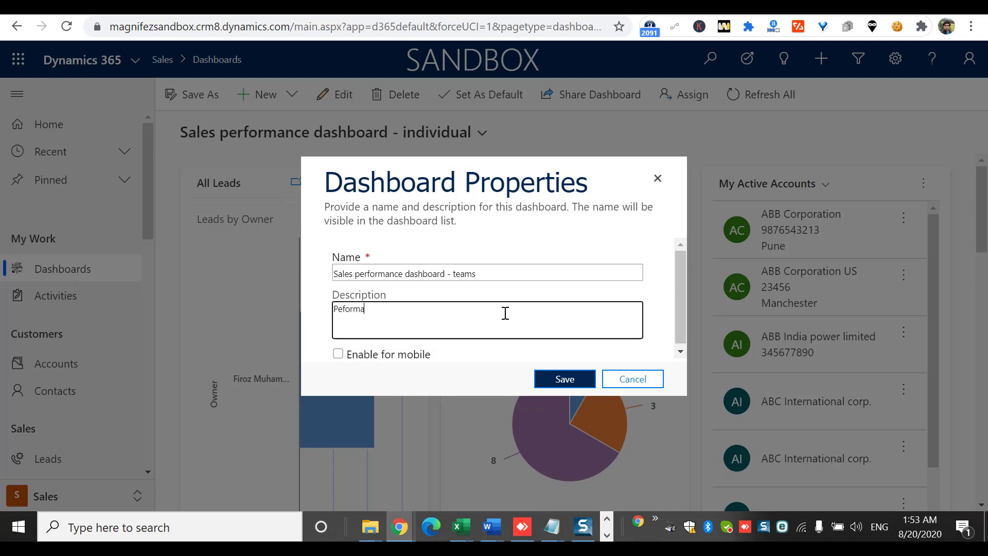
{"action": "key", "text": "BackSpace"}
{"action": "key", "text": "BackSpace"}
{"action": "key", "text": "BackSpace"}
{"action": "type", "text": "e"}
{"action": "type", "text": "e"}
{"action": "right_click", "coordinate": [361, 308]}
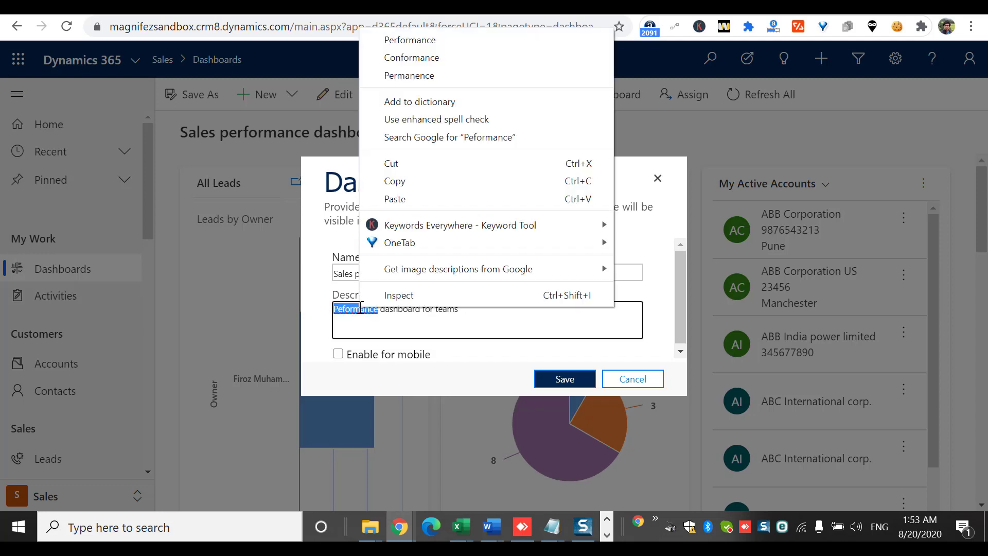
{"action": "left_click", "coordinate": [498, 39]}
{"action": "left_click", "coordinate": [338, 354]}
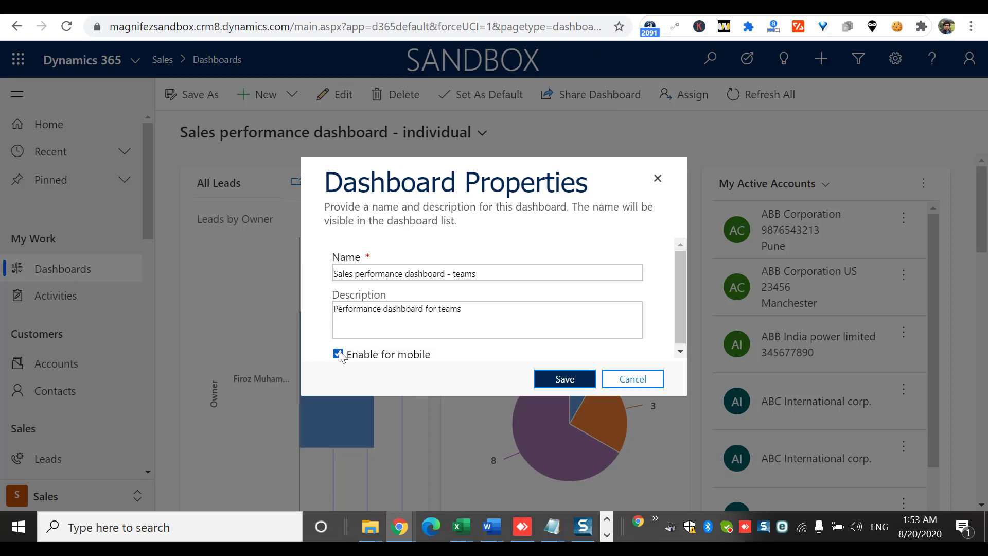
{"action": "left_click", "coordinate": [566, 381]}
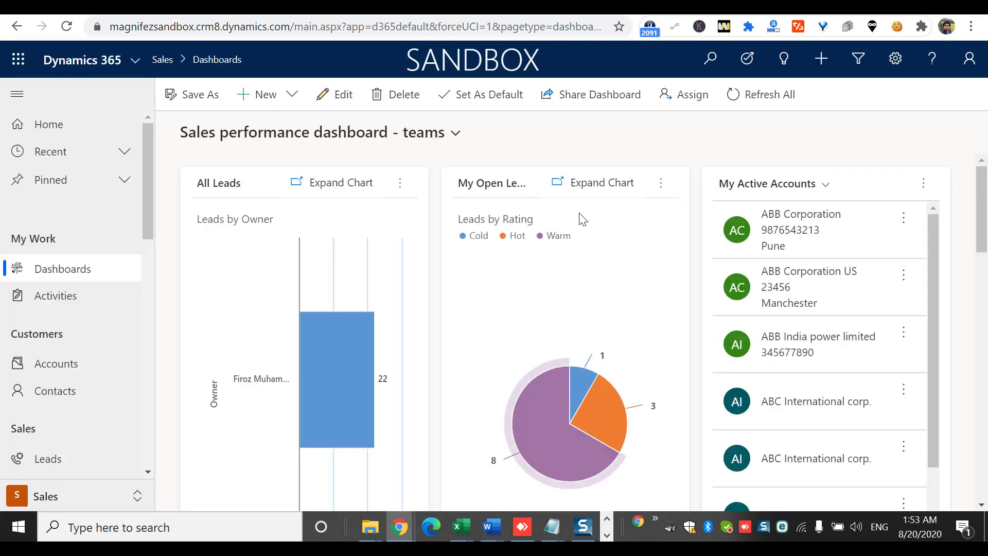
{"action": "left_click", "coordinate": [455, 133]}
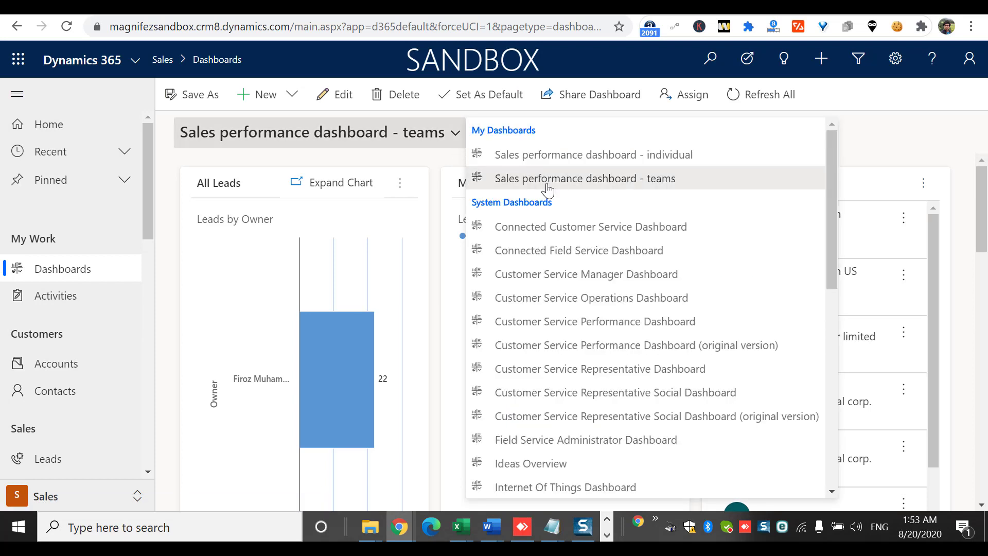
{"action": "left_click", "coordinate": [858, 136]}
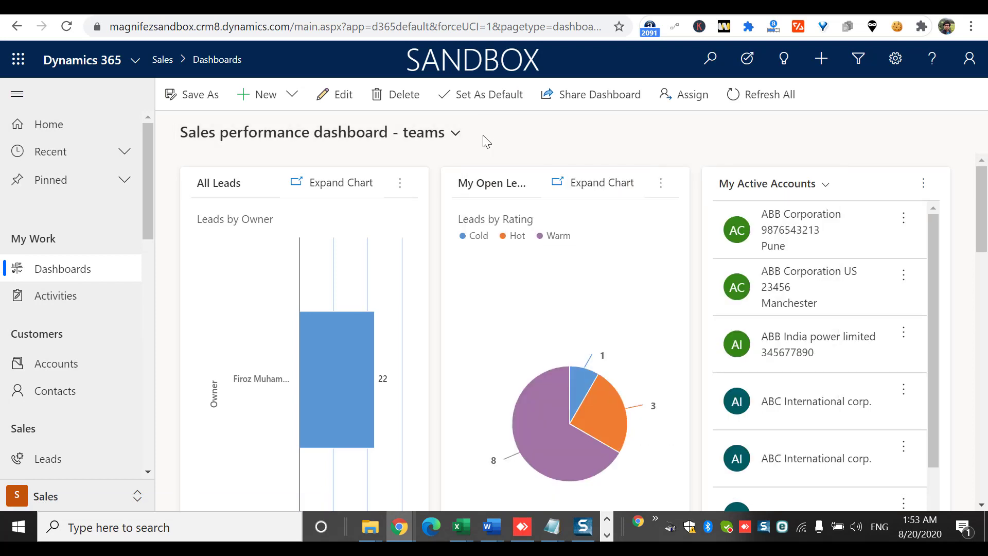
{"action": "left_click", "coordinate": [417, 101]}
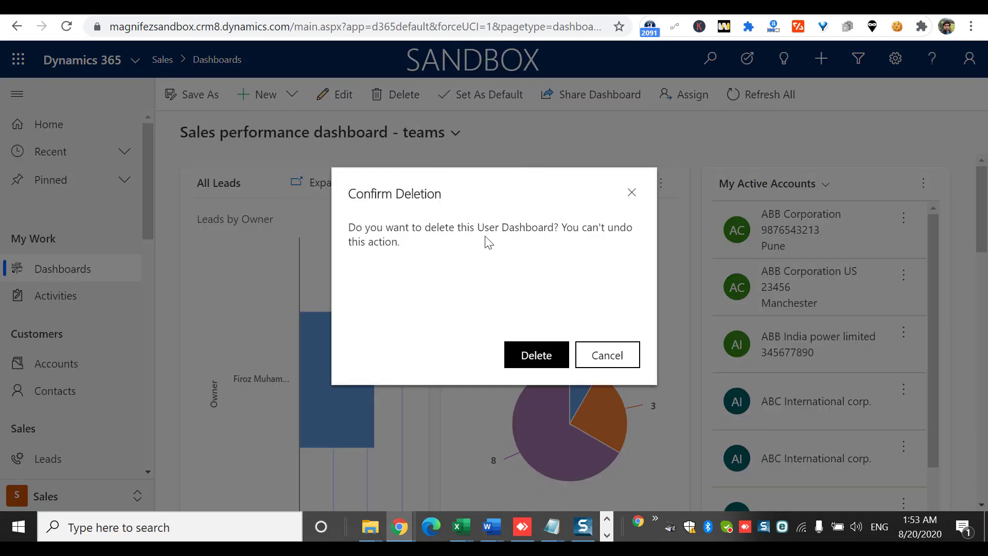
{"action": "left_click", "coordinate": [606, 355]}
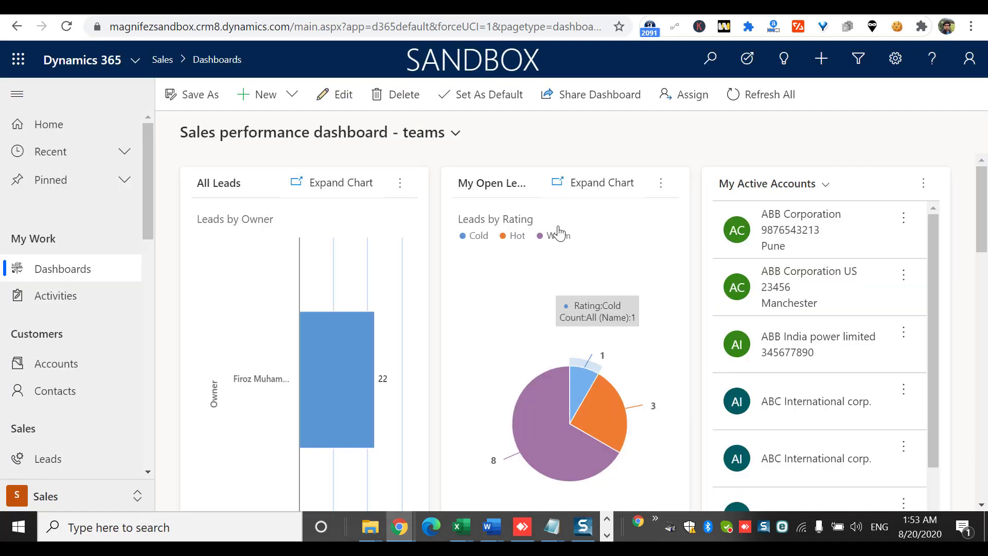
Step: Switch to the "Sales performance dashboard - individual" dashboard and set it as the default
{"action": "left_click", "coordinate": [455, 135]}
{"action": "left_click", "coordinate": [563, 157]}
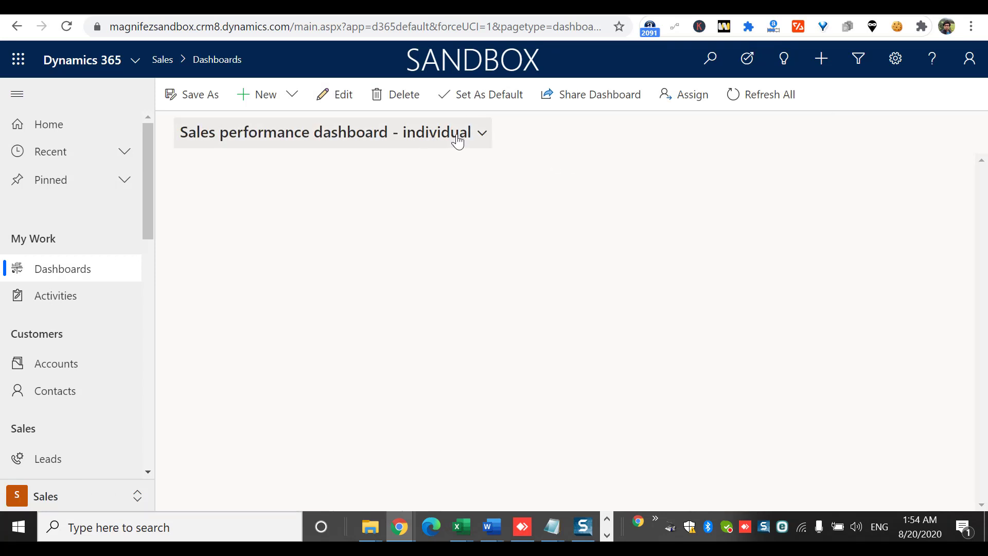
{"action": "left_click", "coordinate": [467, 98]}
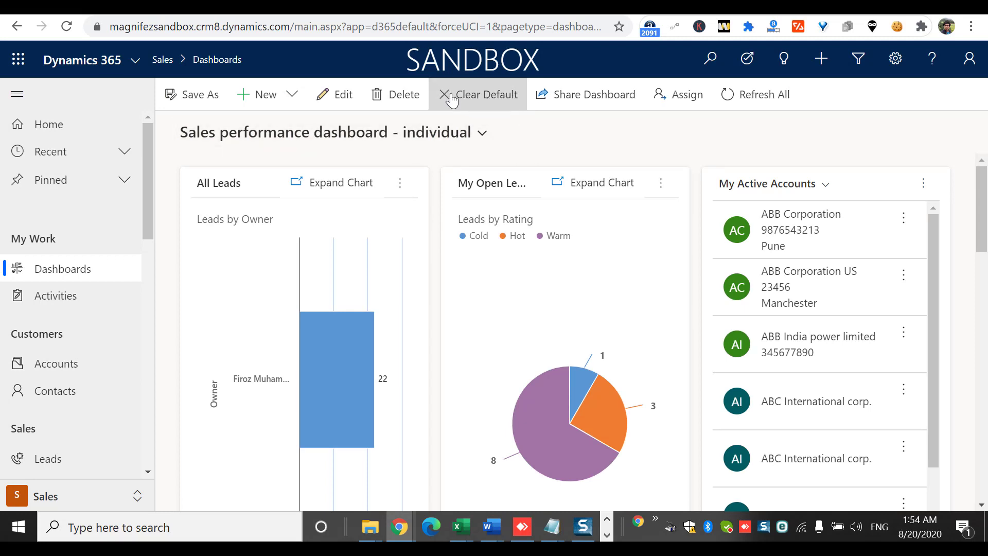
{"action": "left_click", "coordinate": [478, 139]}
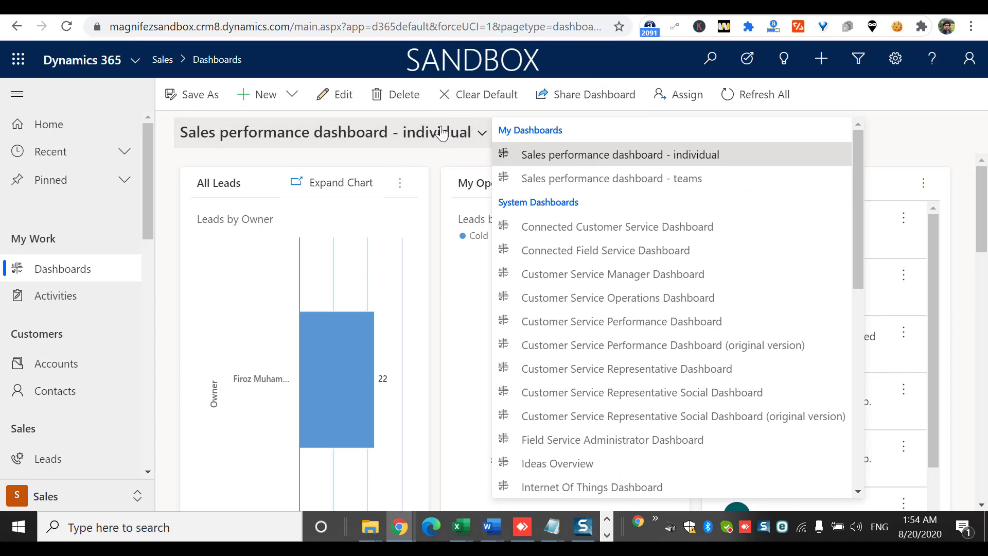
{"action": "left_click", "coordinate": [479, 135]}
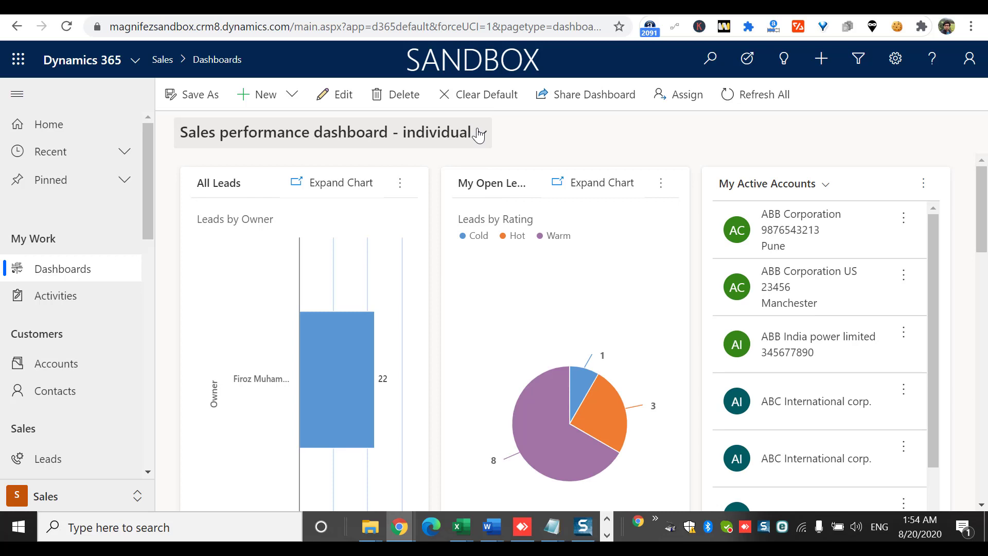
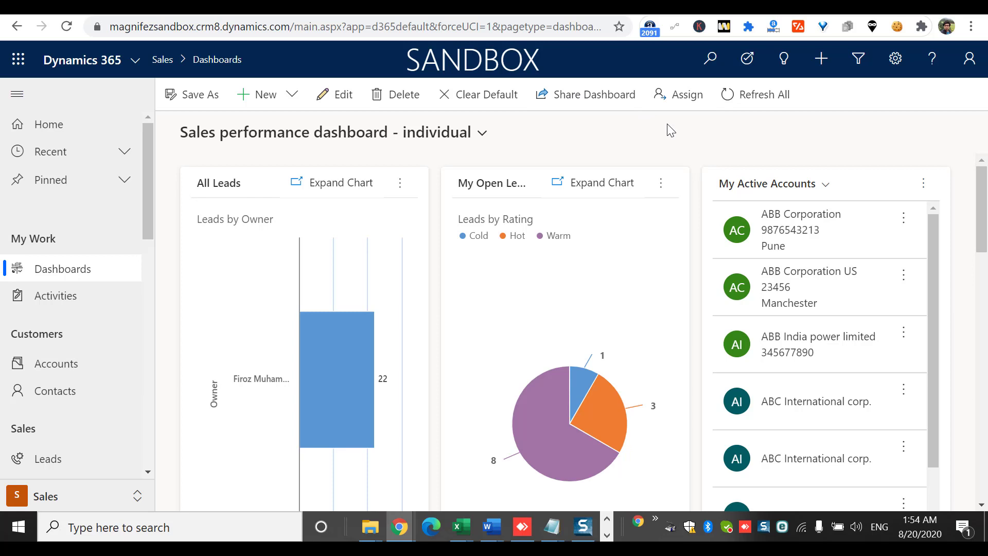
{"action": "left_click", "coordinate": [969, 58]}
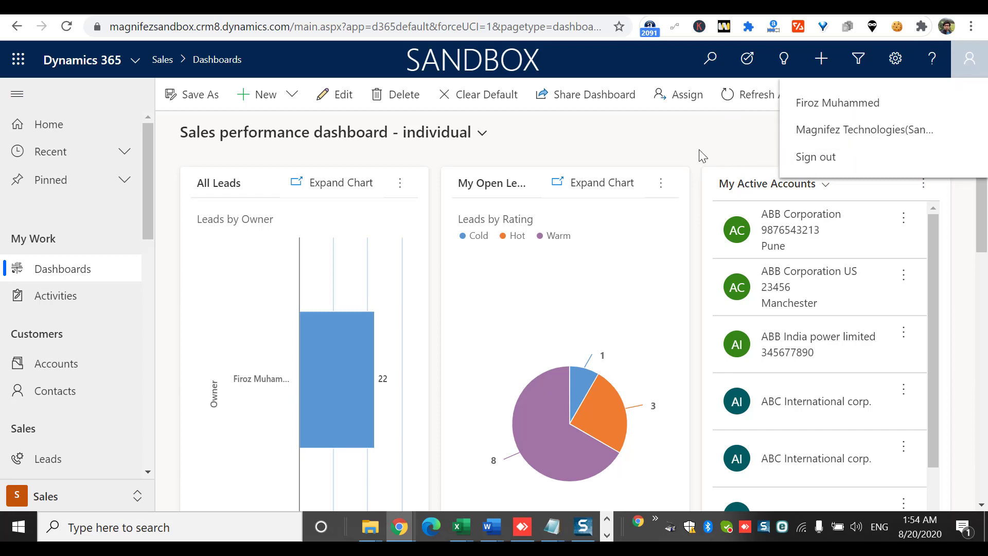
{"action": "left_click", "coordinate": [659, 152]}
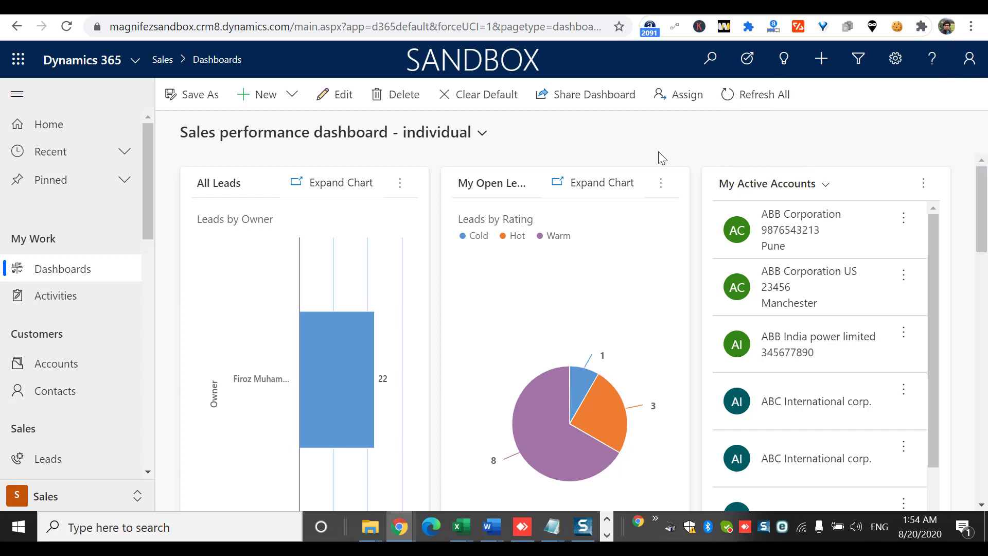
Step: Start sharing the individual dashboard and look up users in the Enabled Users view
{"action": "left_click", "coordinate": [582, 113]}
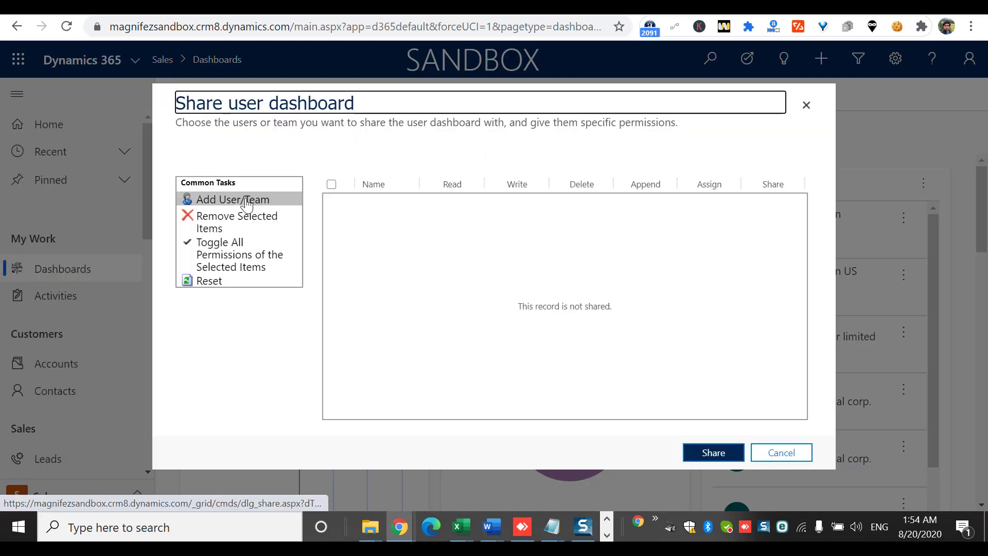
{"action": "left_click", "coordinate": [250, 204]}
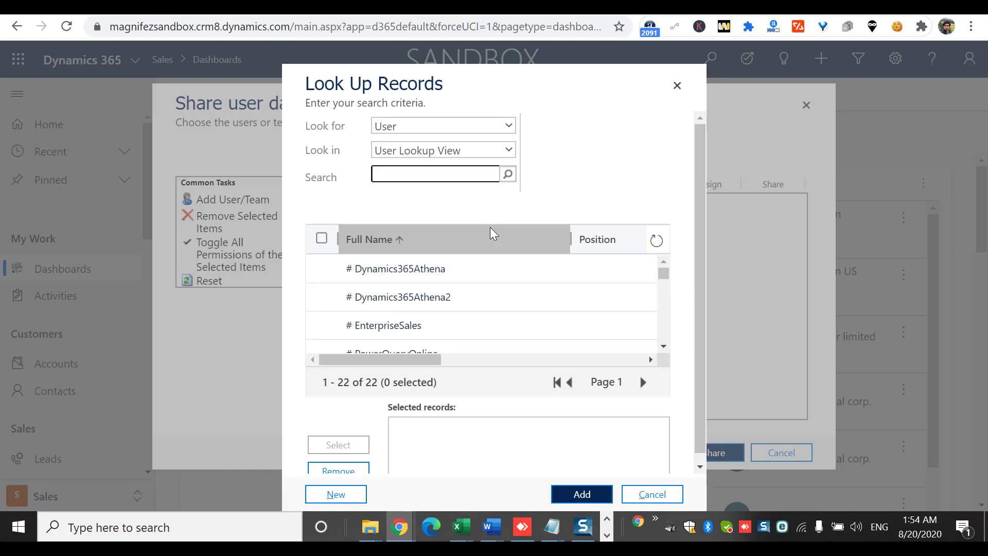
{"action": "left_click", "coordinate": [455, 153]}
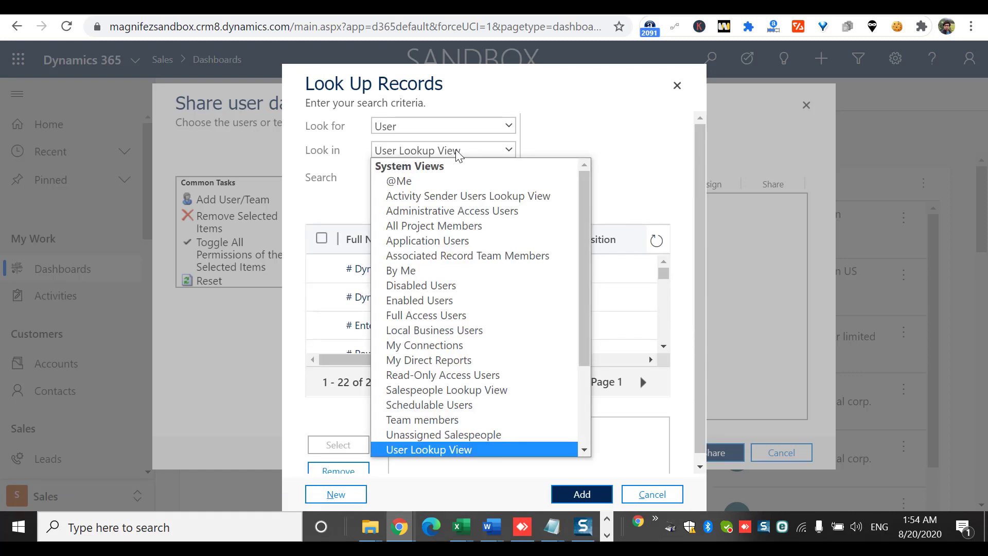
{"action": "left_click", "coordinate": [457, 302]}
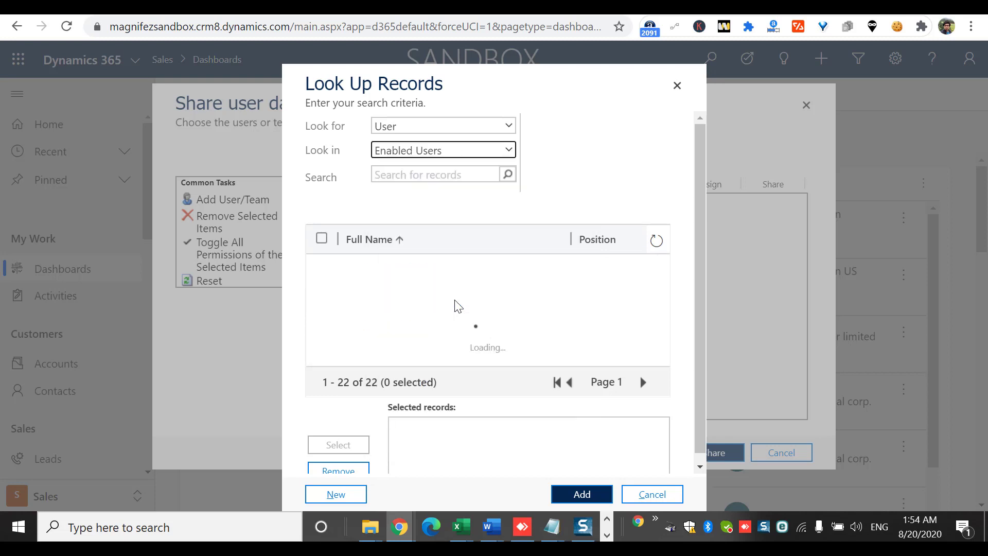
Step: Add the Support Magnifez account and two other enabled users to the people the dashboard is shared with
{"action": "left_click_drag", "start_coordinate": [663, 273], "coordinate": [663, 336]}
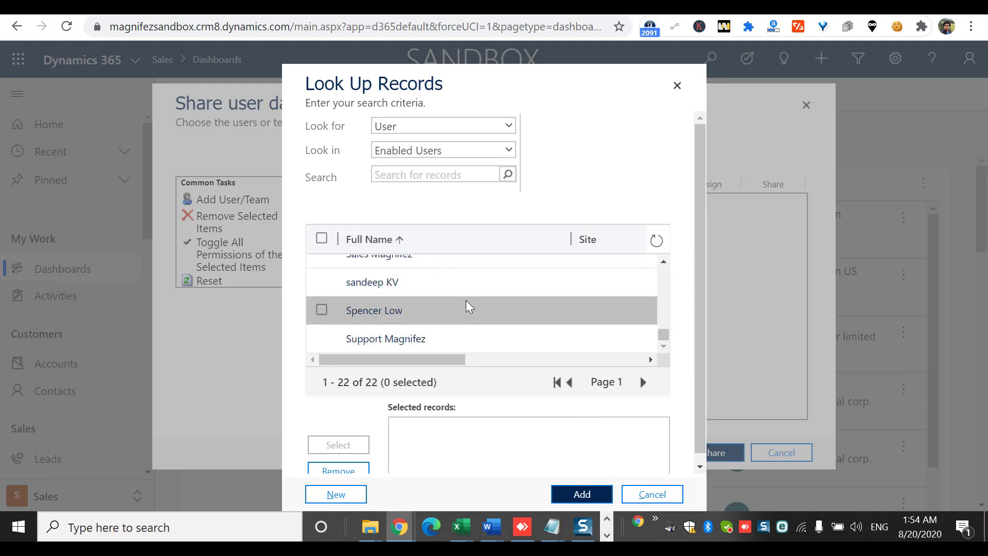
{"action": "left_click", "coordinate": [469, 284]}
{"action": "double_click", "coordinate": [462, 335]}
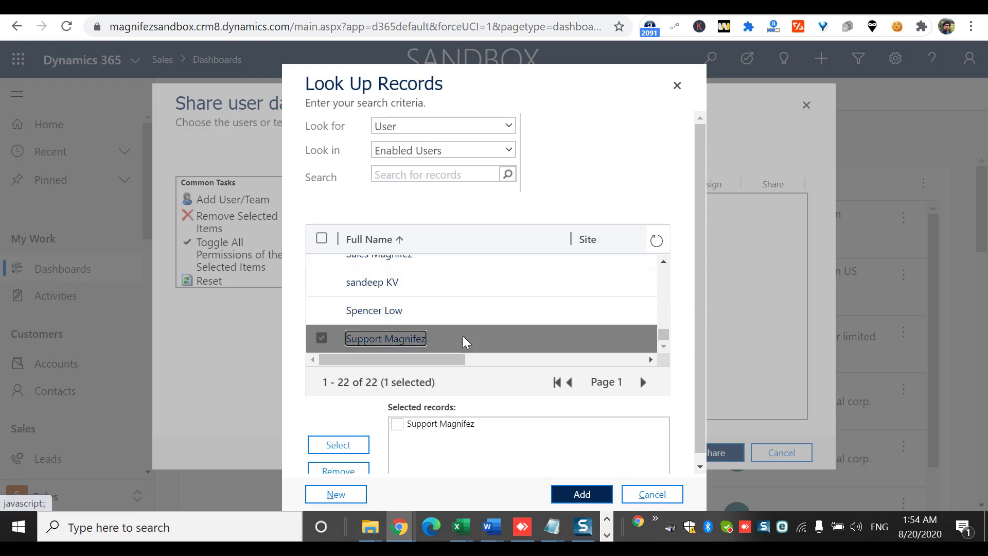
{"action": "double_click", "coordinate": [440, 291]}
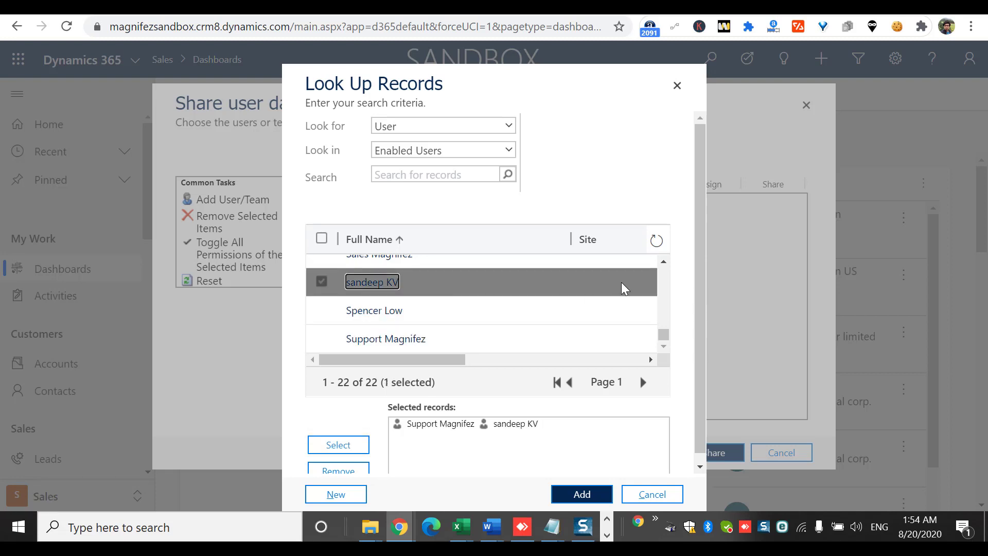
{"action": "left_click", "coordinate": [667, 264]}
{"action": "left_click", "coordinate": [667, 264]}
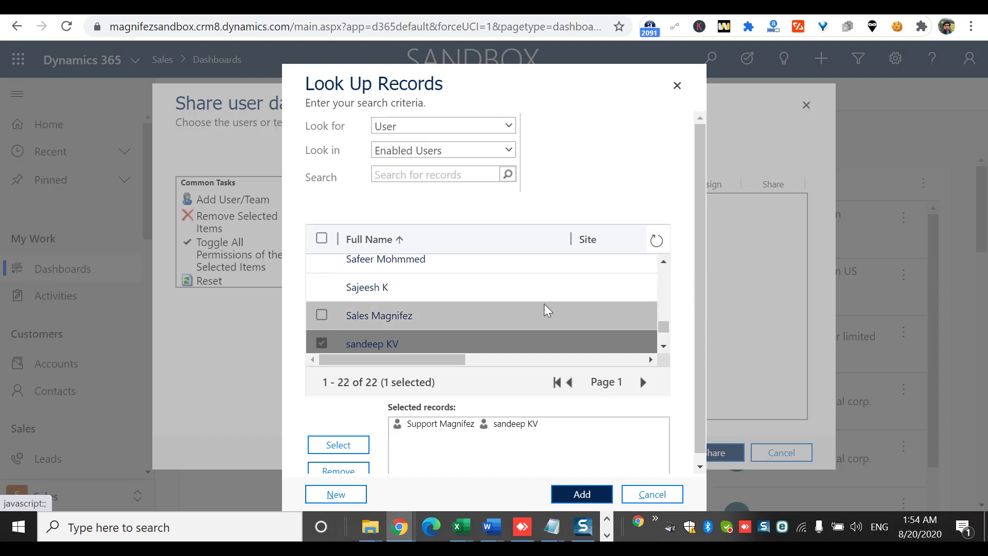
{"action": "double_click", "coordinate": [550, 287]}
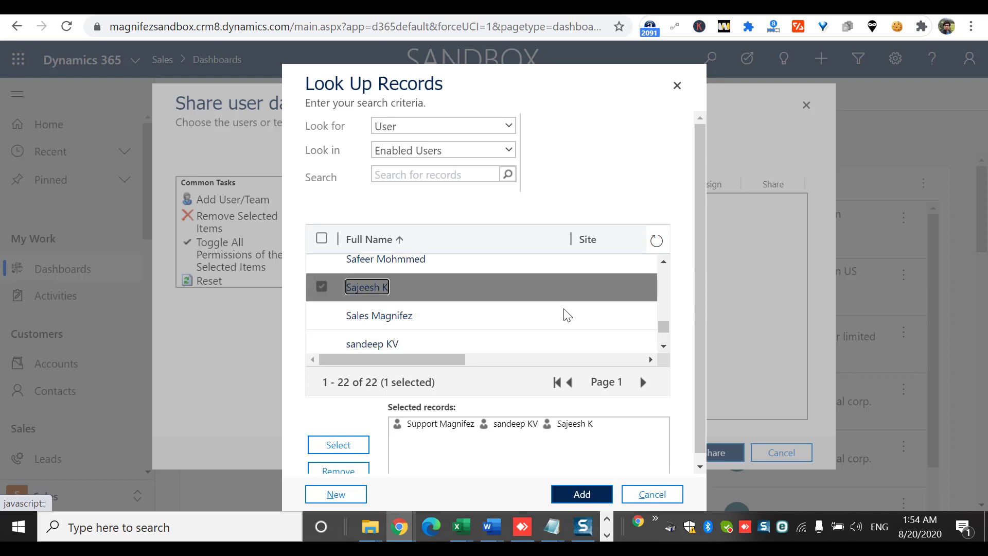
{"action": "left_click", "coordinate": [582, 495]}
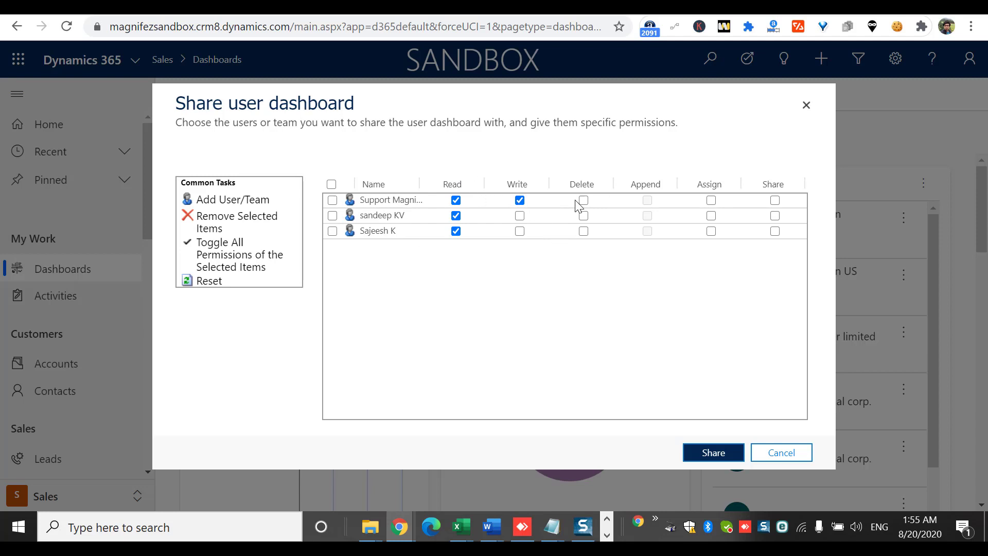
Step: Give the first two listed users Read and Write permissions, keep the third on Read only, and share the dashboard
{"action": "left_click", "coordinate": [583, 217]}
{"action": "left_click", "coordinate": [711, 216]}
{"action": "left_click", "coordinate": [775, 217]}
{"action": "left_click", "coordinate": [775, 217]}
{"action": "left_click", "coordinate": [712, 217]}
{"action": "left_click", "coordinate": [715, 455]}
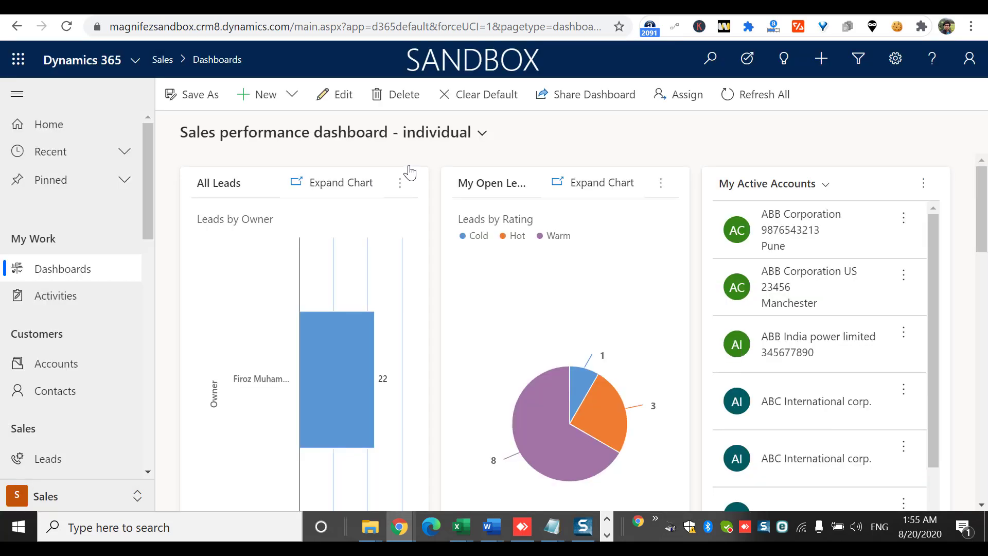
Step: Reopen the dashboard's sharing settings, grant the second listed user the Delete permission as well and share again
{"action": "left_click", "coordinate": [565, 101]}
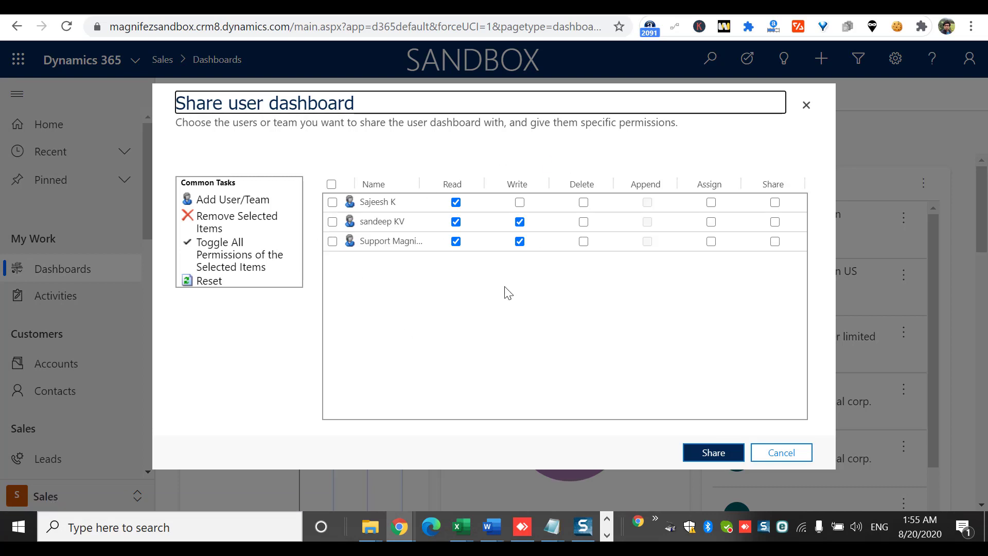
{"action": "left_click", "coordinate": [584, 223]}
{"action": "left_click", "coordinate": [702, 454]}
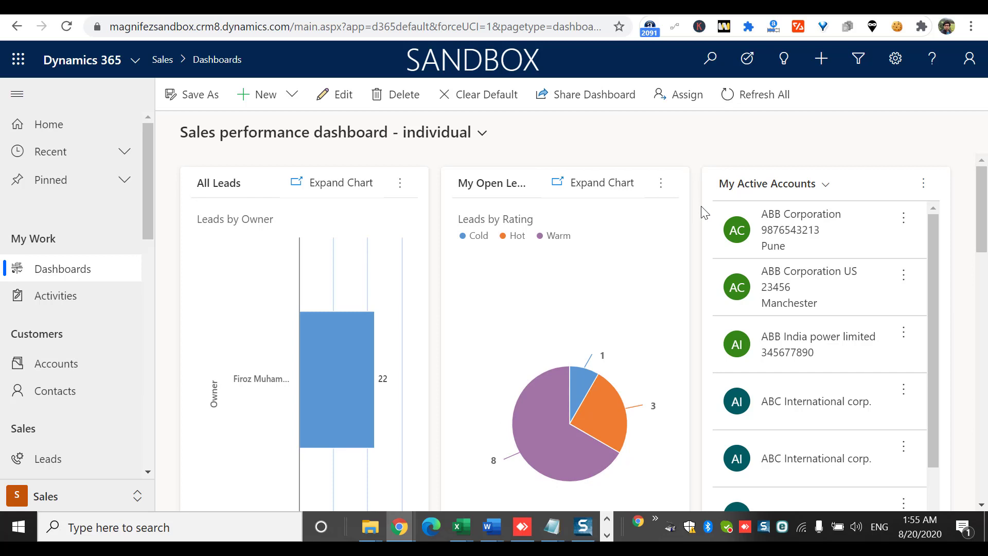
Step: Check the permissions of the users the dashboard is shared with and close the sharing settings without changes
{"action": "left_click", "coordinate": [584, 95]}
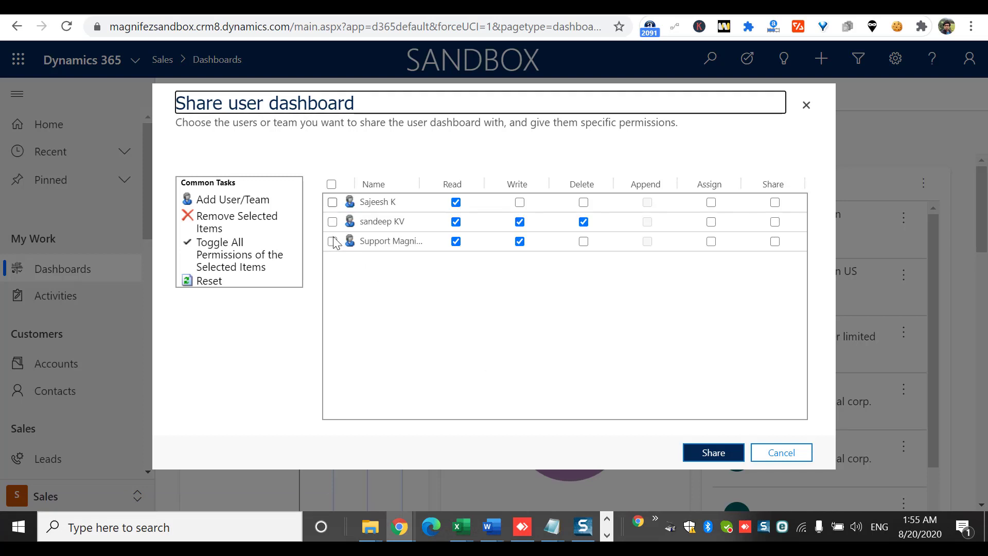
{"action": "left_click", "coordinate": [331, 185]}
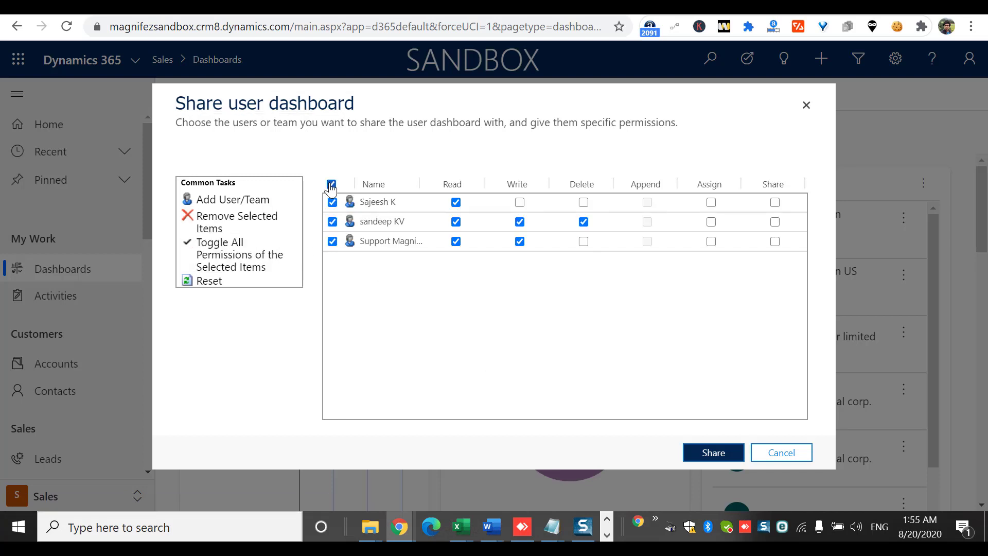
{"action": "left_click", "coordinate": [332, 185]}
{"action": "left_click", "coordinate": [765, 453]}
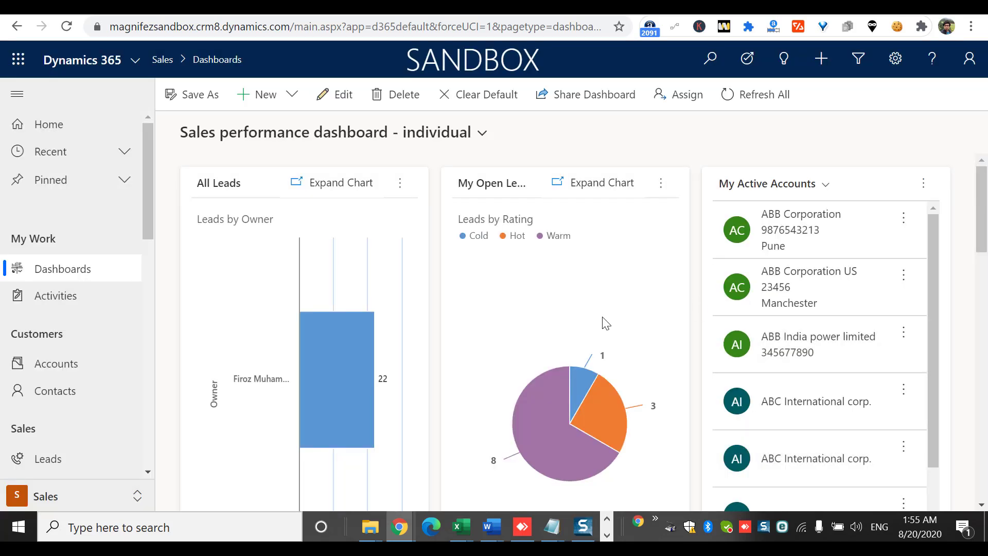
Step: Try to assign the individual dashboard to the ITO team
{"action": "left_click", "coordinate": [679, 94]}
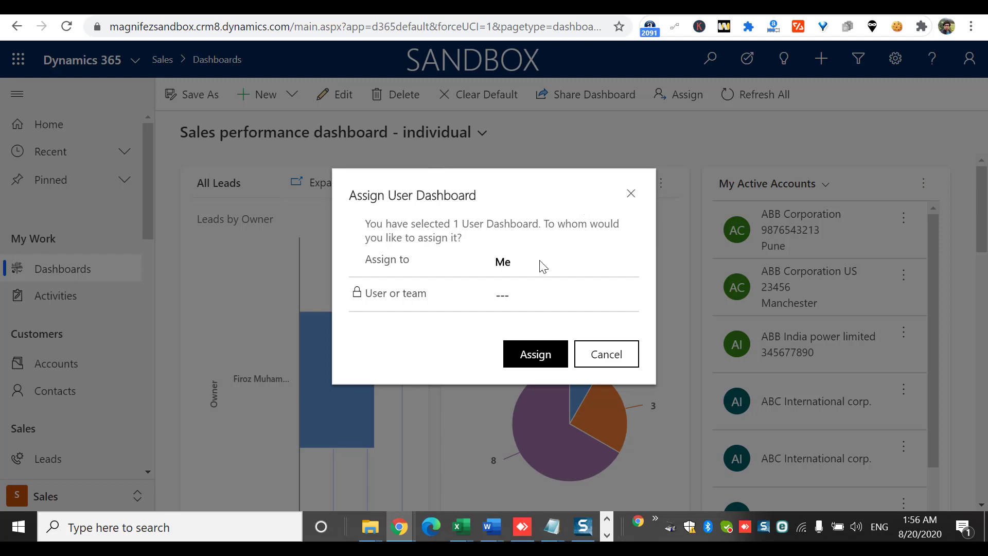
{"action": "left_click", "coordinate": [529, 273]}
{"action": "key", "text": "Down"}
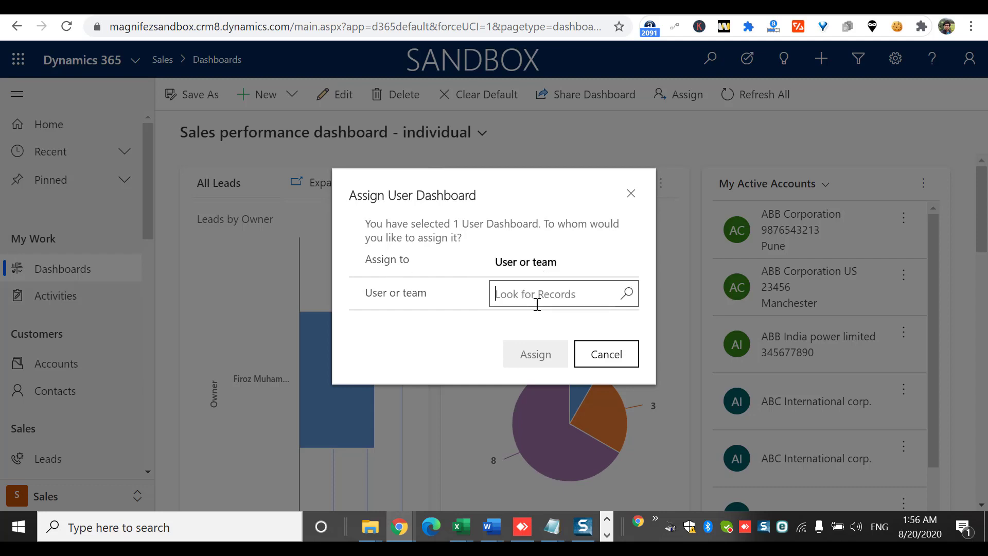
{"action": "left_click", "coordinate": [537, 303]}
{"action": "key", "text": "Return"}
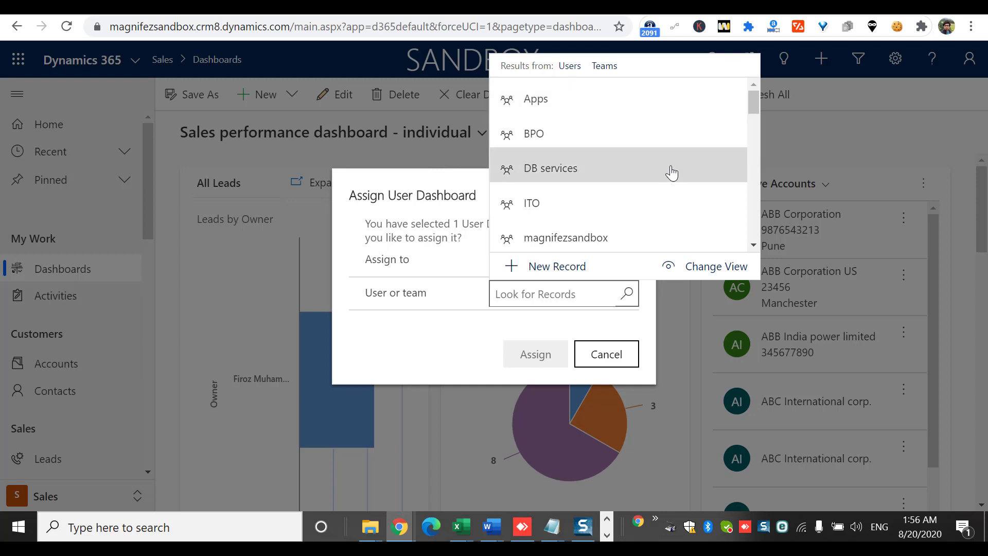
{"action": "left_click", "coordinate": [675, 197]}
{"action": "left_click", "coordinate": [538, 358]}
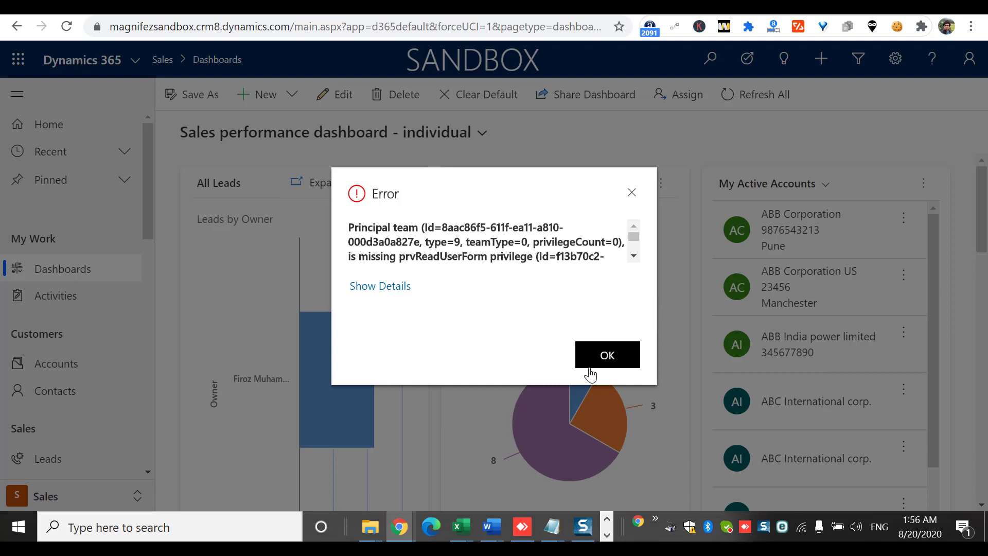
{"action": "left_click", "coordinate": [634, 194]}
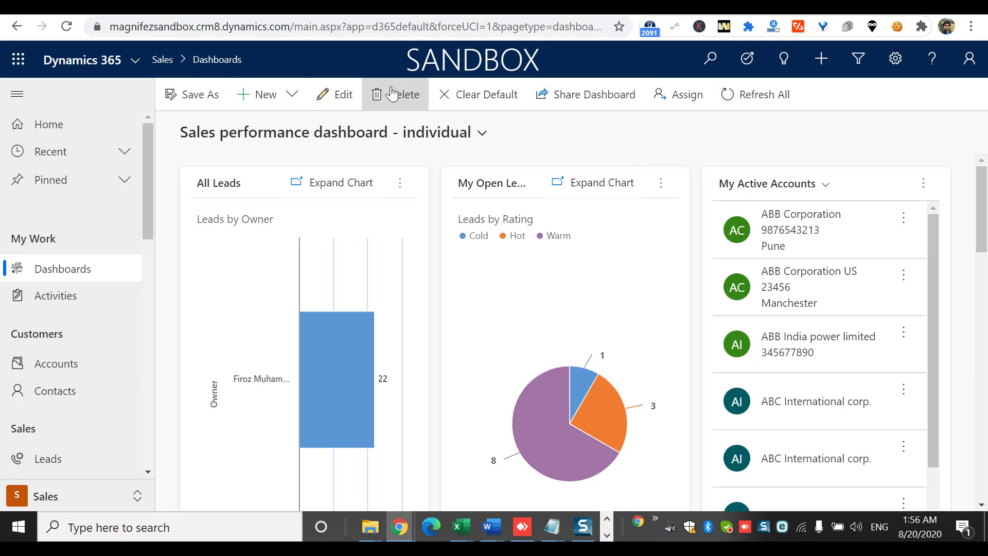
Step: Look at the individual dashboard in the dashboard editor and return to the dashboard page without changes
{"action": "left_click", "coordinate": [335, 95]}
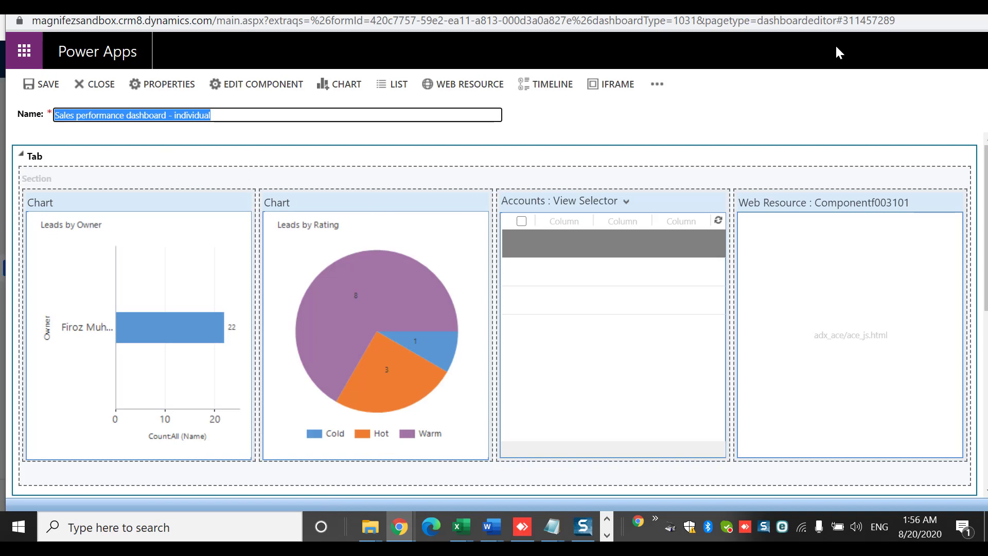
{"action": "key", "text": "alt+Tab"}
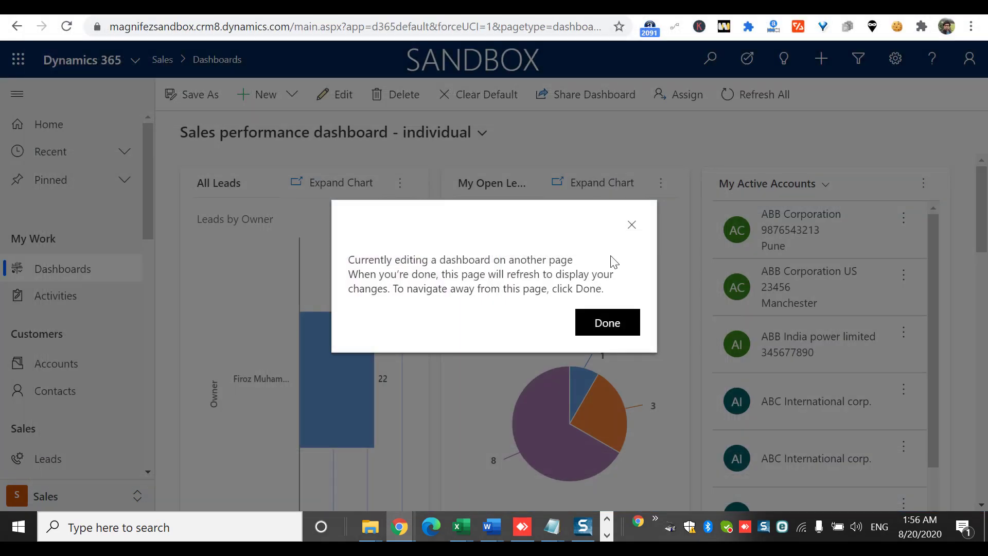
{"action": "left_click", "coordinate": [613, 327]}
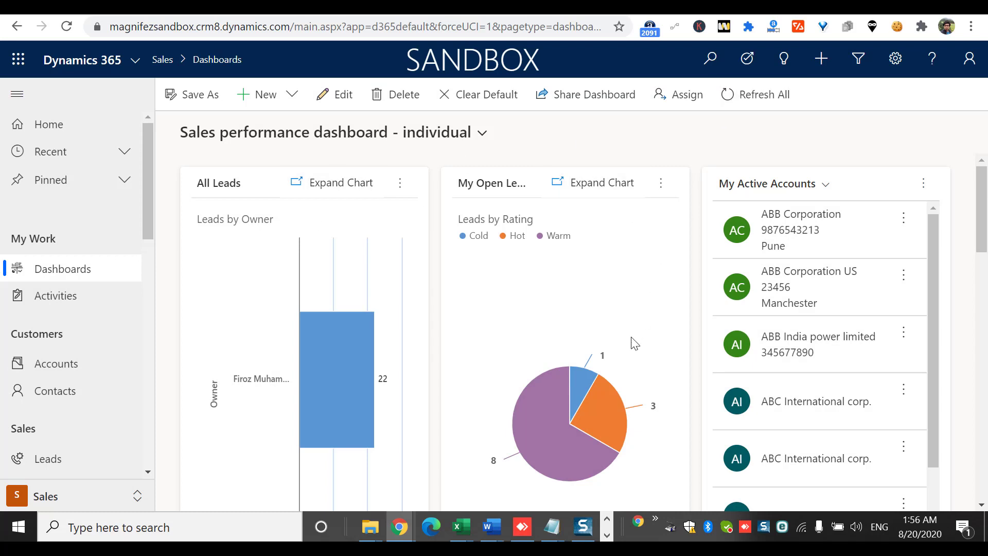
{"action": "left_click", "coordinate": [755, 105]}
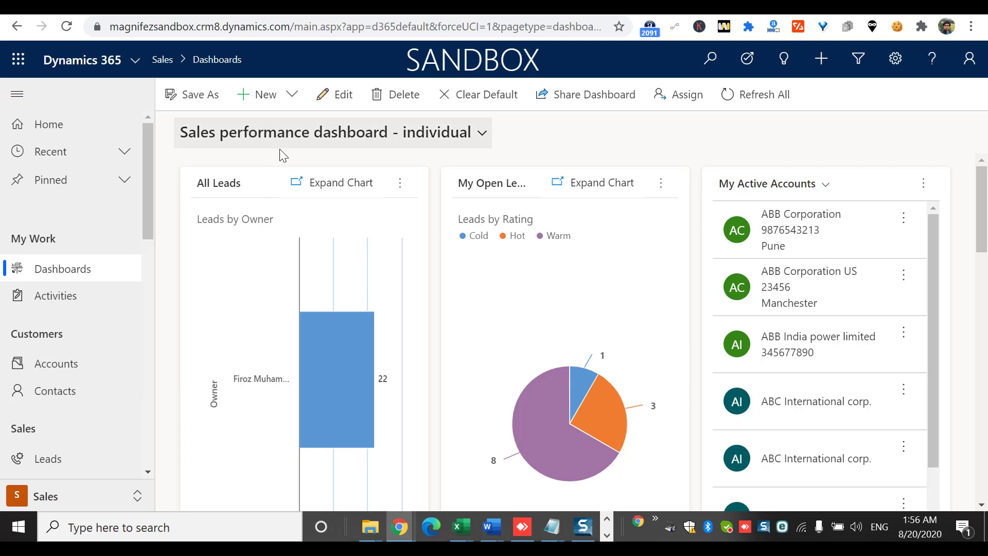
{"action": "left_click", "coordinate": [300, 85]}
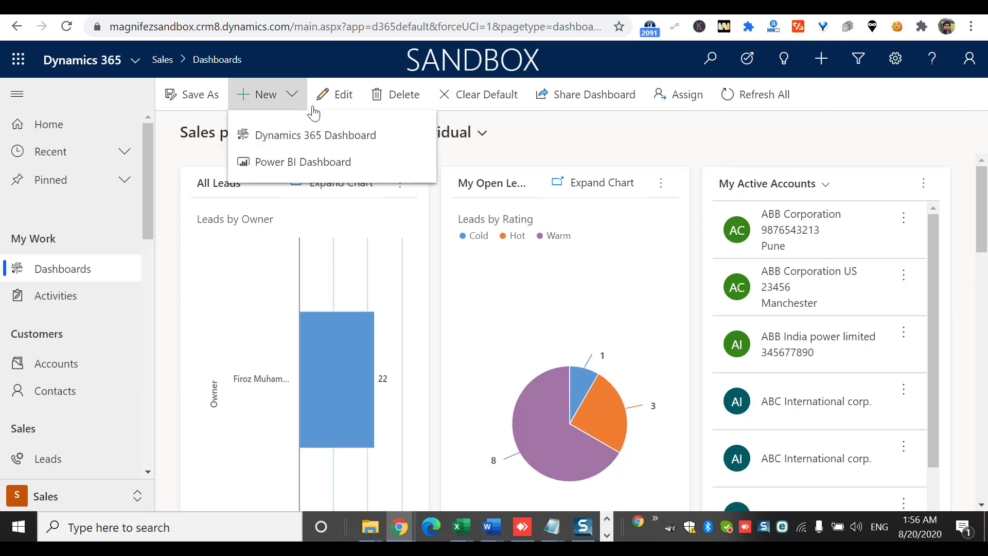
{"action": "left_click", "coordinate": [566, 132]}
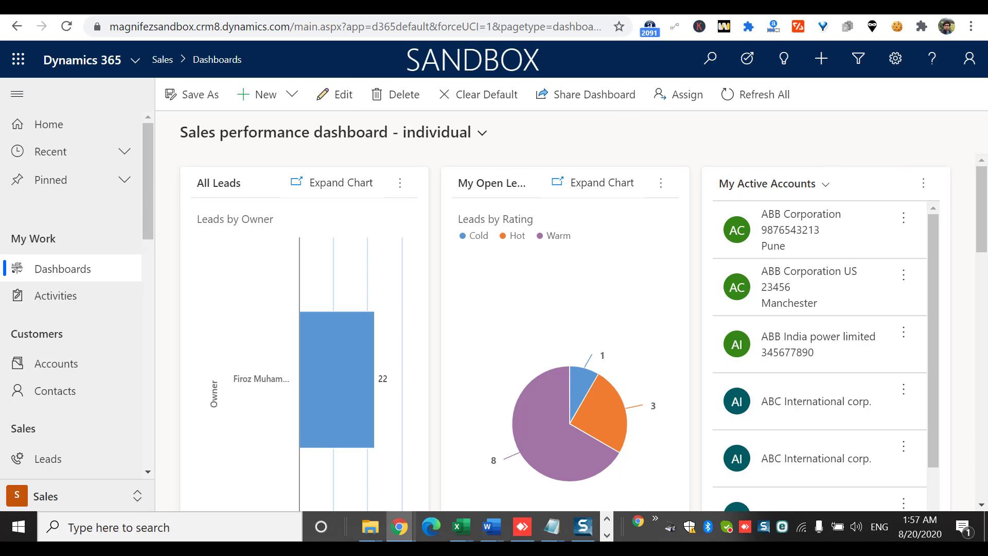
{"action": "triple_click", "coordinate": [953, 195]}
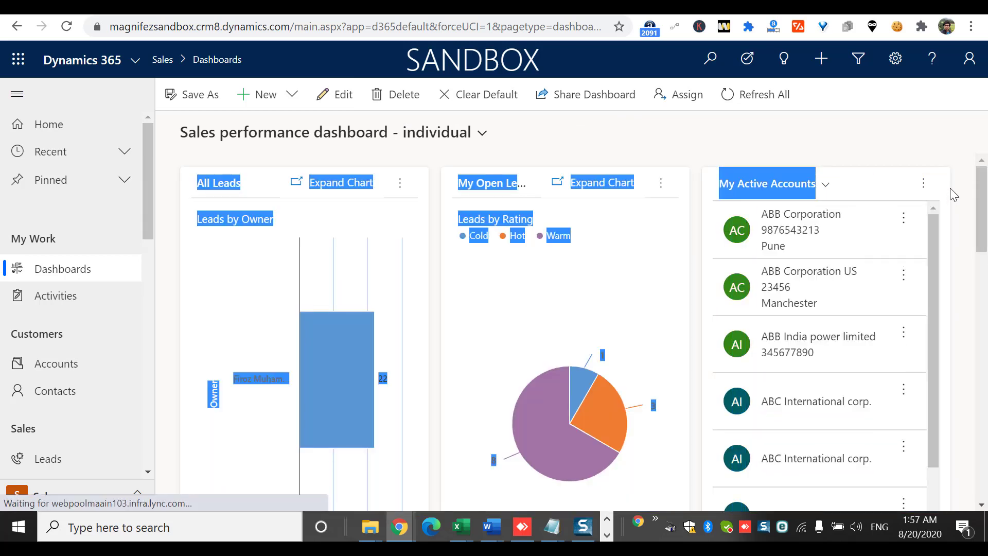
{"action": "left_click", "coordinate": [895, 139]}
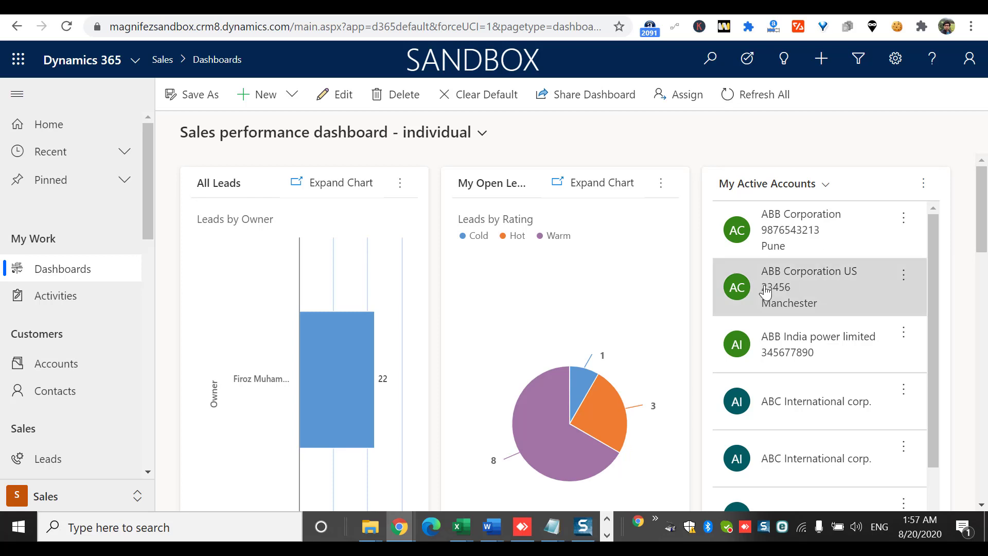
{"action": "left_click", "coordinate": [607, 535]}
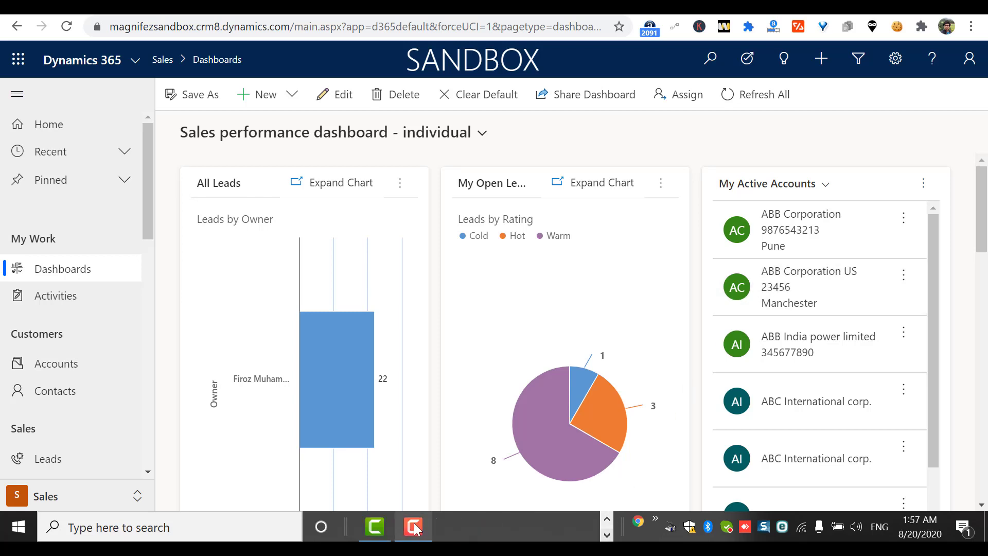